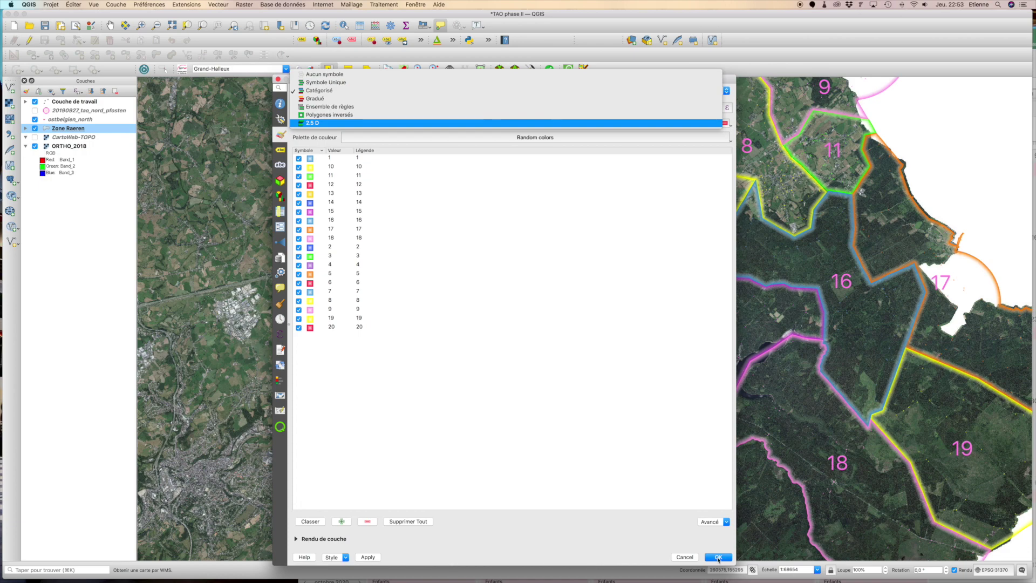
Examine the categorized symbology of the Zone Raeren layer, inspecting category 1's gradient fill and its available symbol layer types.
click(690, 559)
click(688, 559)
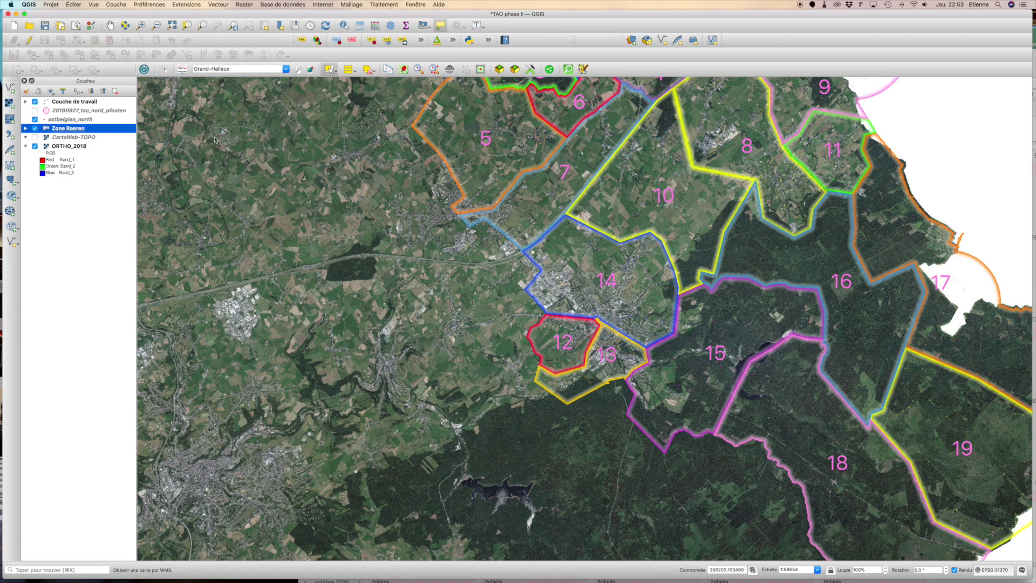
double_click(114, 132)
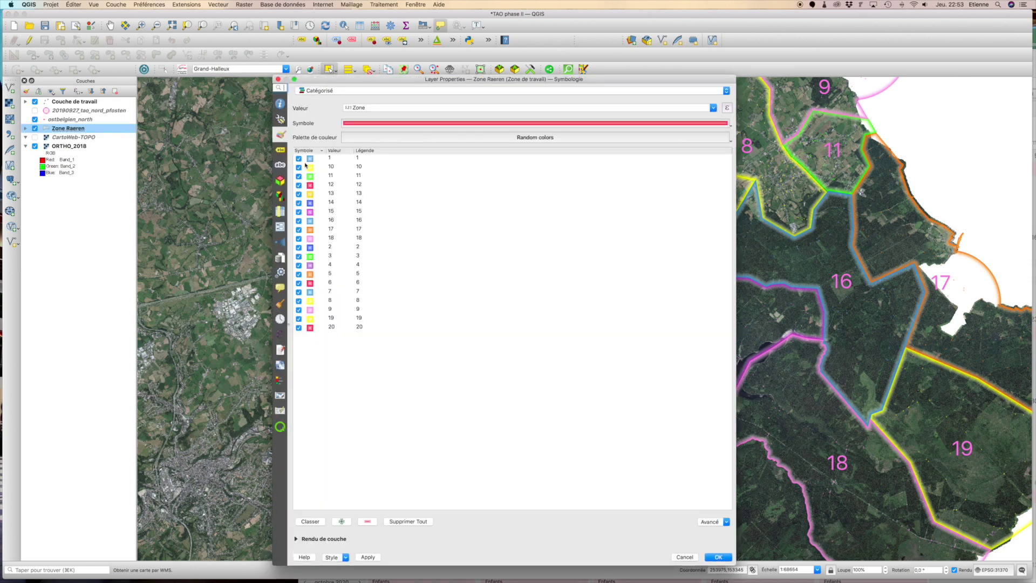
click(312, 160)
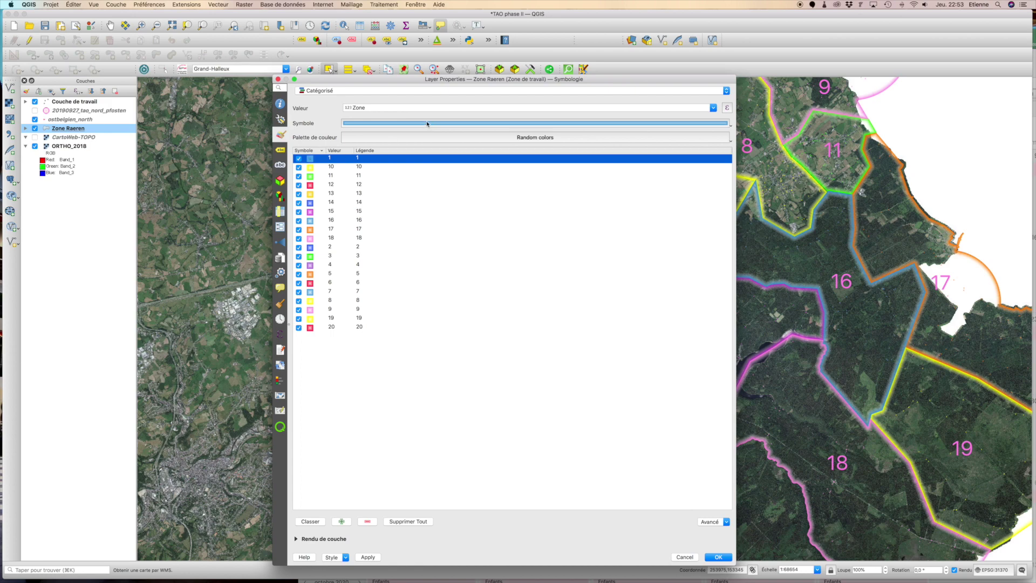
double_click(311, 160)
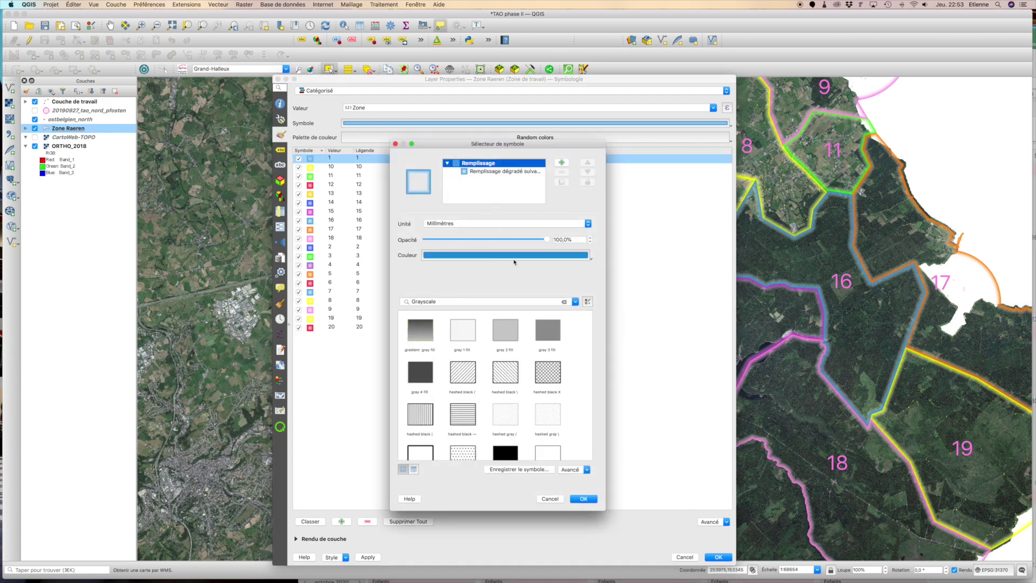
click(525, 171)
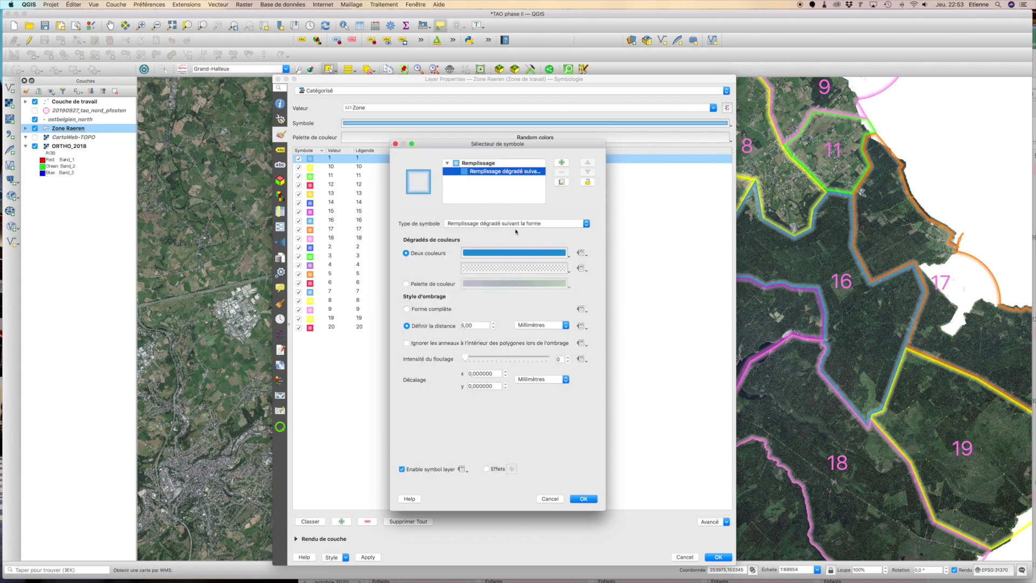
click(514, 225)
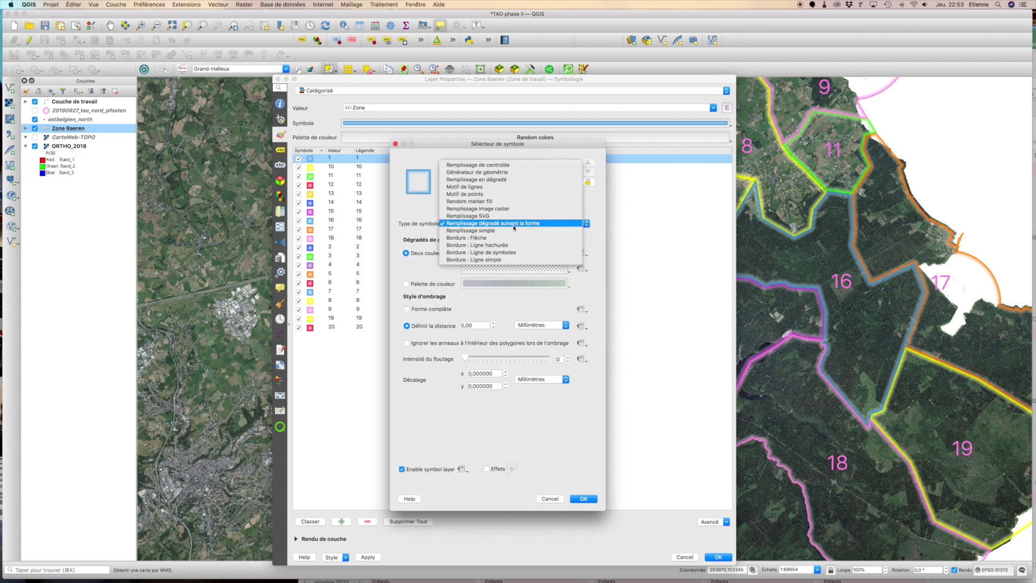
click(514, 225)
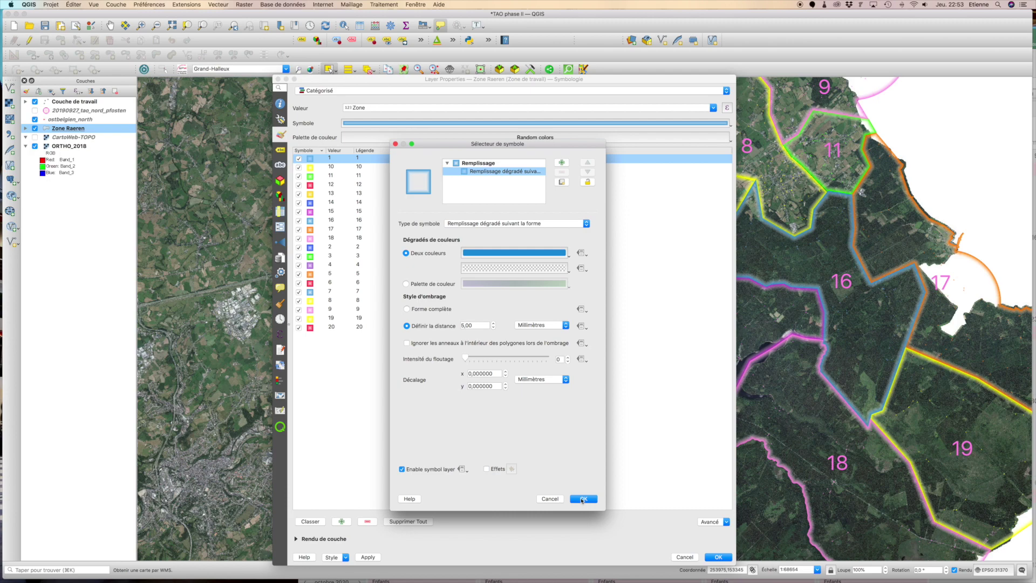
click(582, 499)
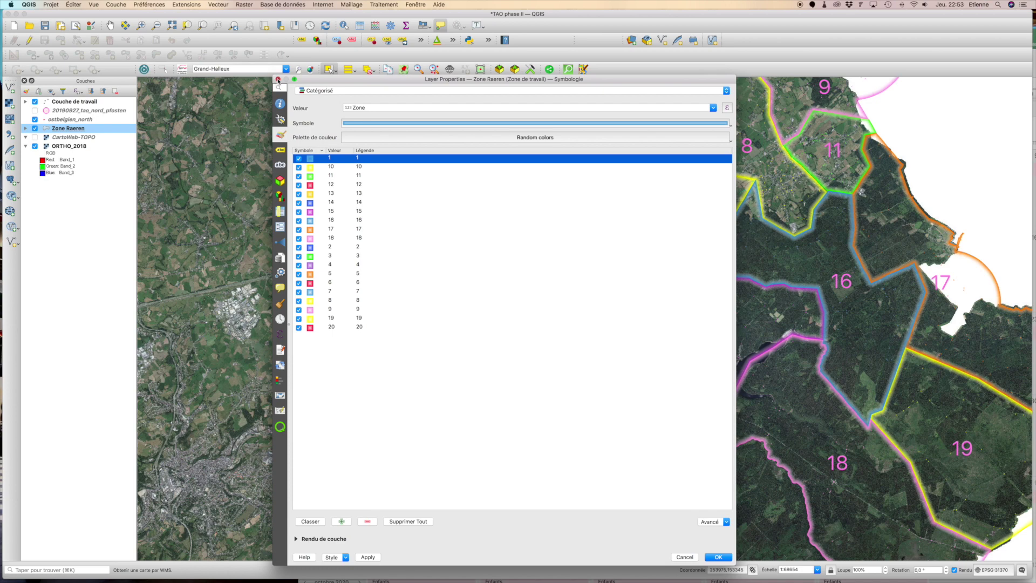
click(278, 79)
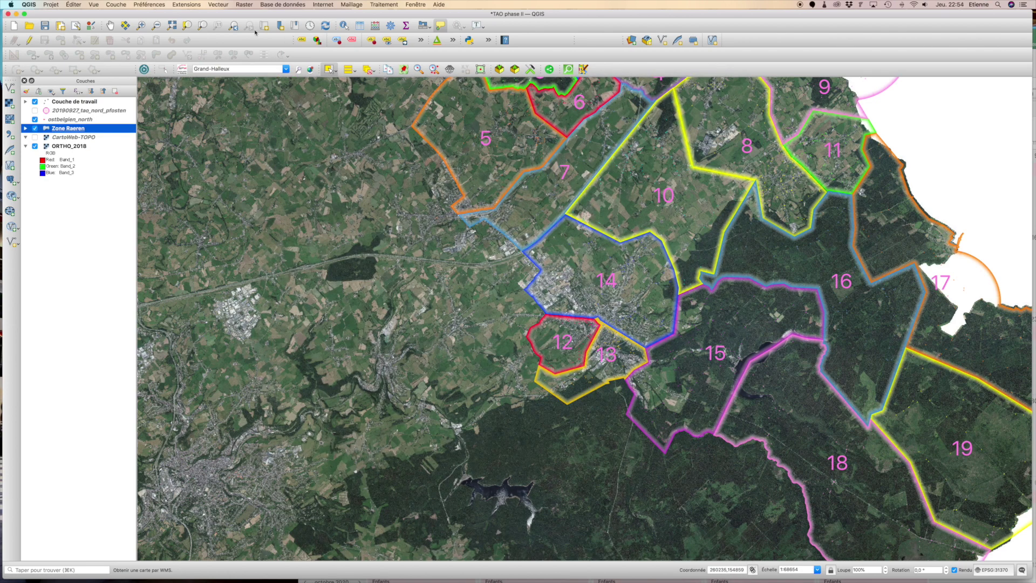
Inspect the map closely where zones 12, 13 and 14 meet, and return to the previous extent.
click(140, 26)
scroll(606, 339, up, 1)
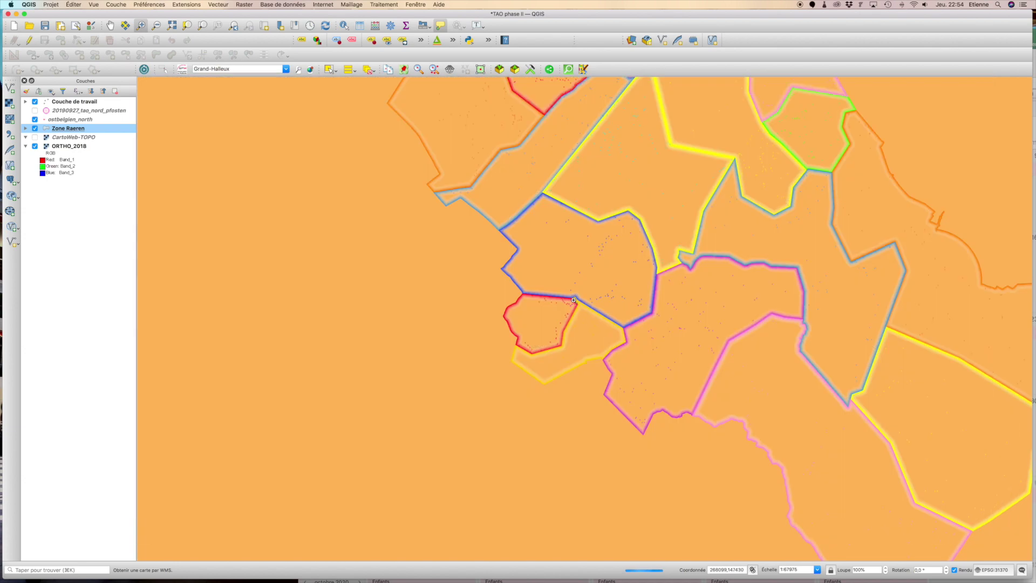
drag(564, 289, 585, 313)
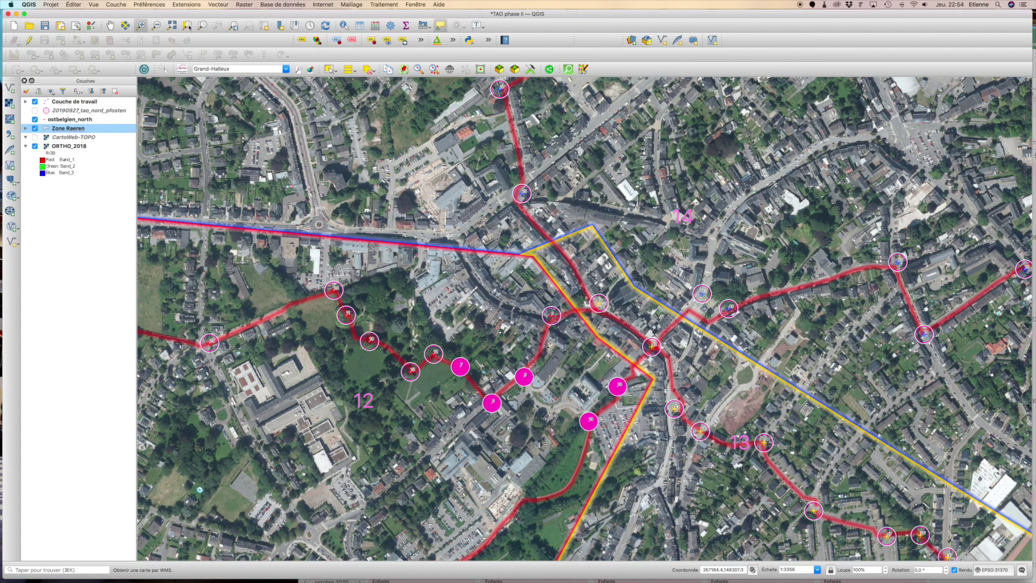
click(249, 26)
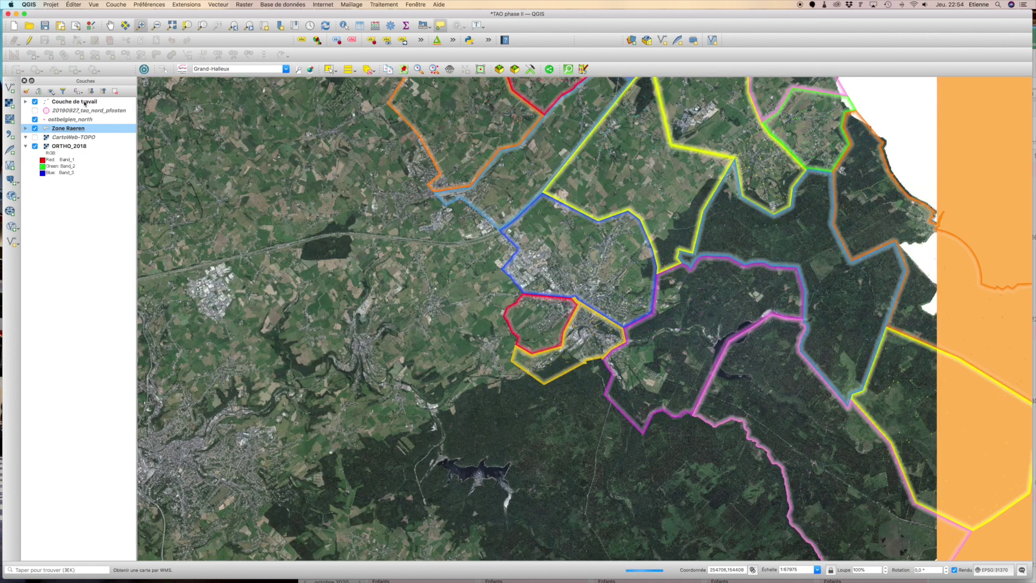
Open the Couche de travail layer's symbology and examine the marker symbol used for category 1.
click(87, 102)
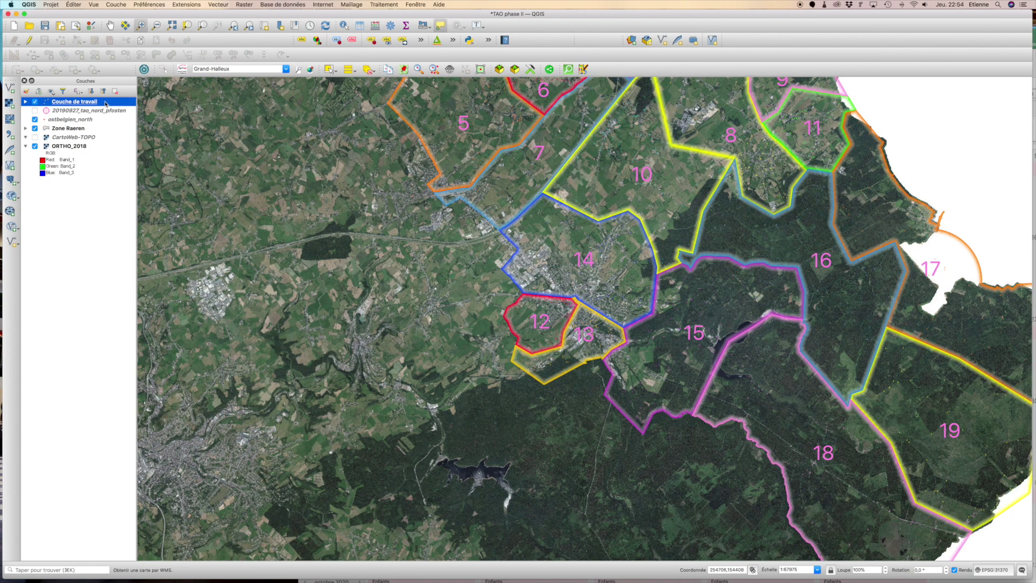
double_click(105, 103)
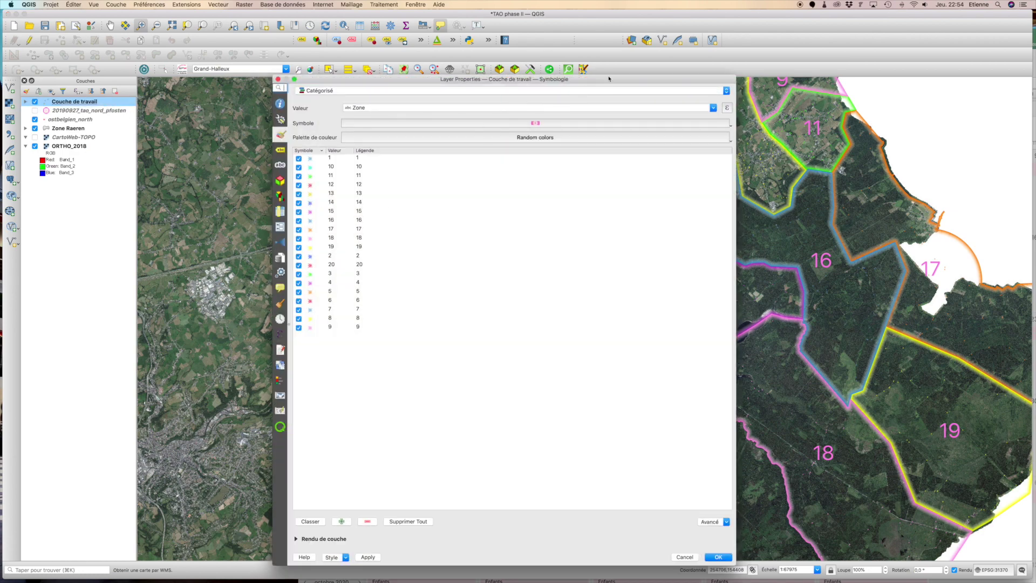
drag(618, 81, 410, 82)
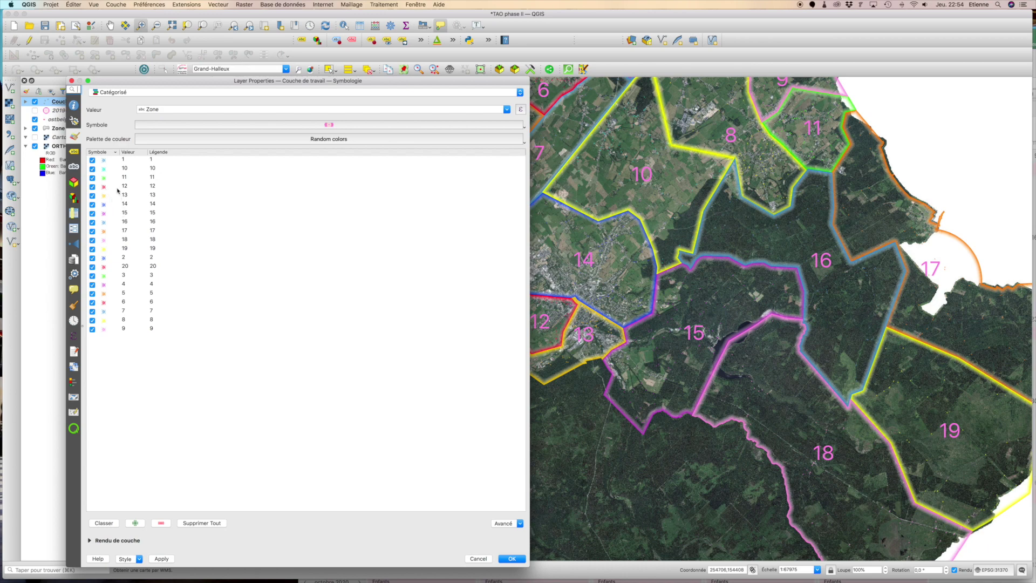
double_click(111, 159)
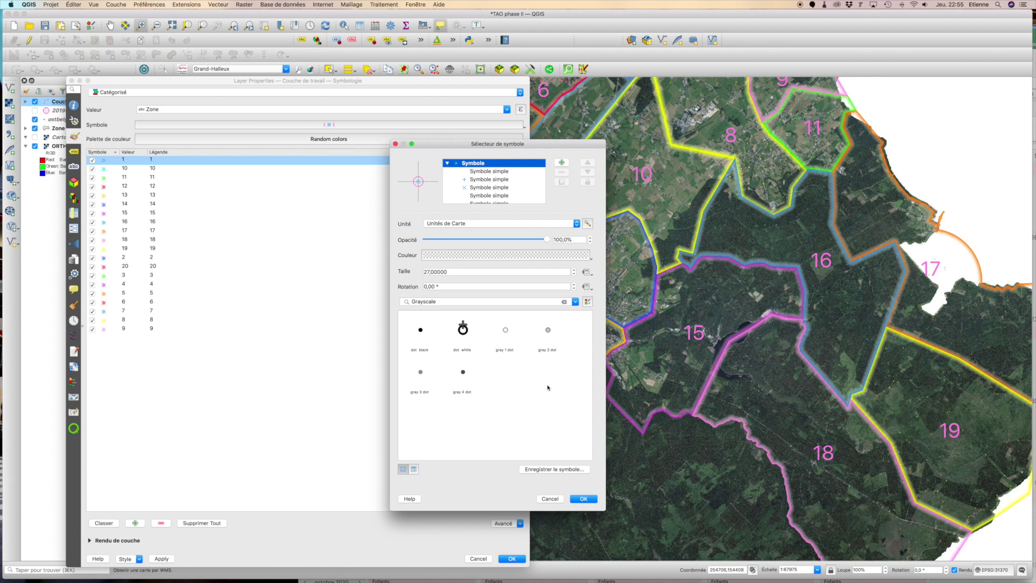
click(585, 499)
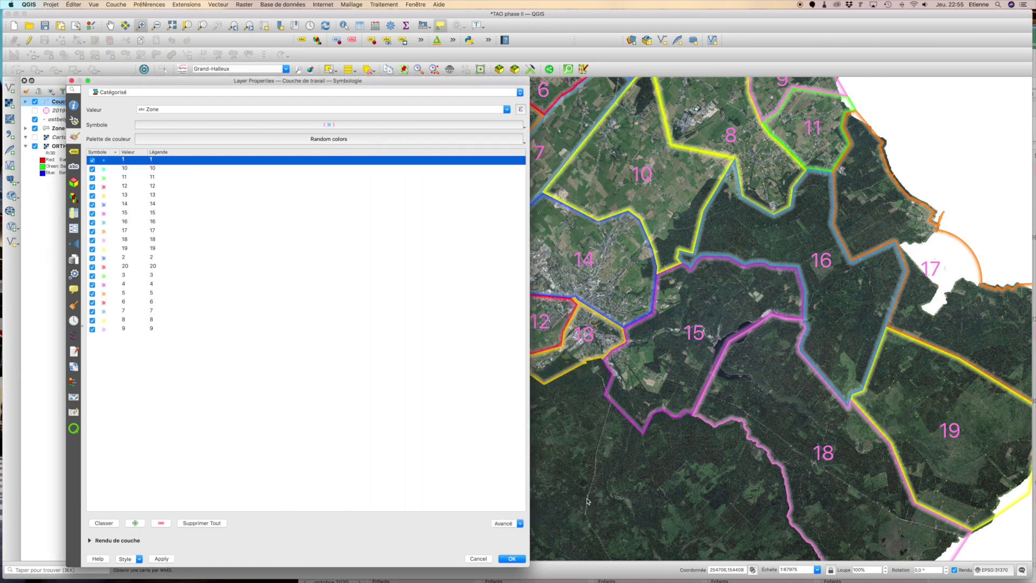
Convert the Couche de travail symbology from categories to a rule set (Ensemble de règles) and add an empty rule without a filter.
click(217, 93)
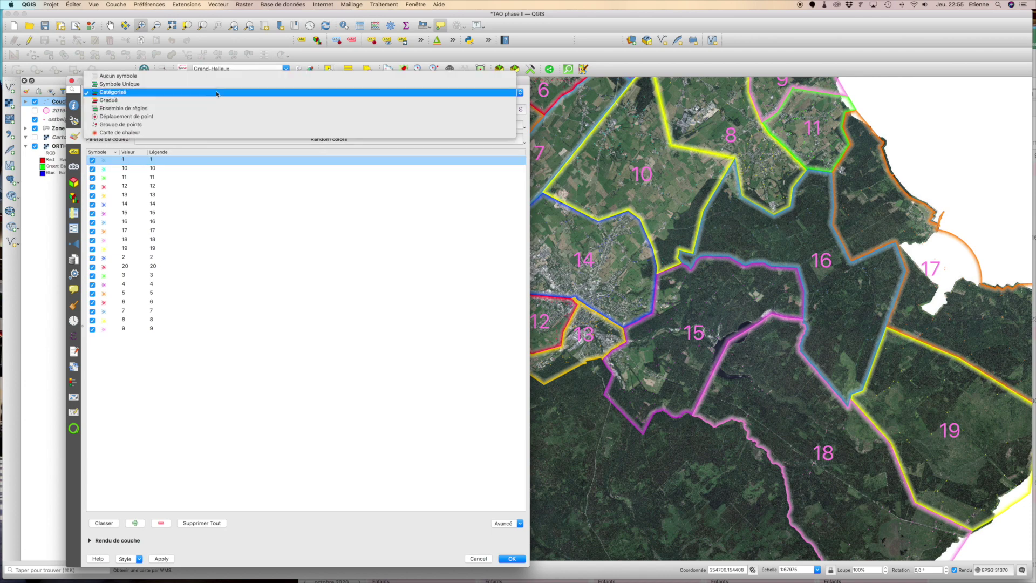
click(181, 111)
drag(196, 81, 425, 55)
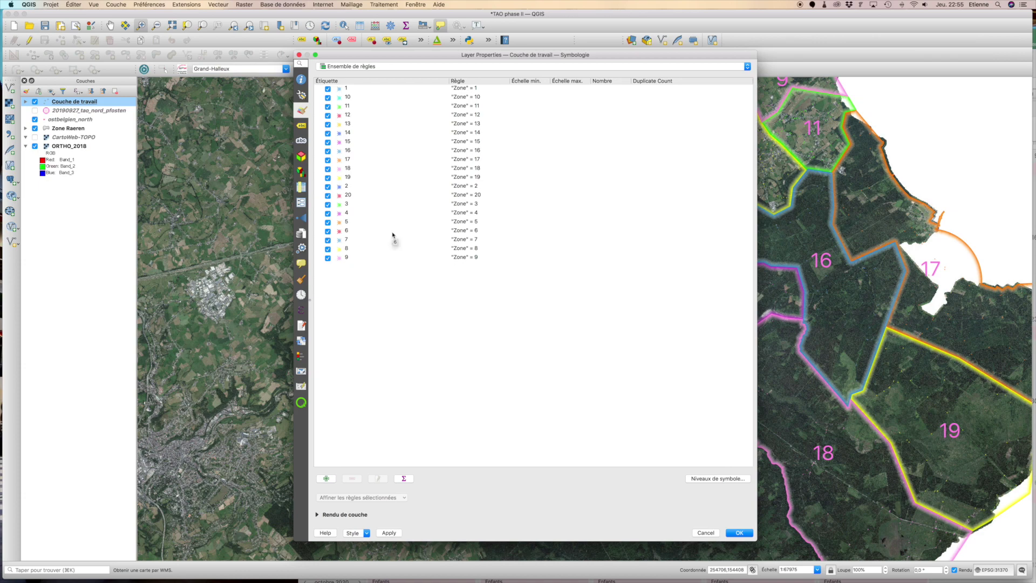
click(326, 479)
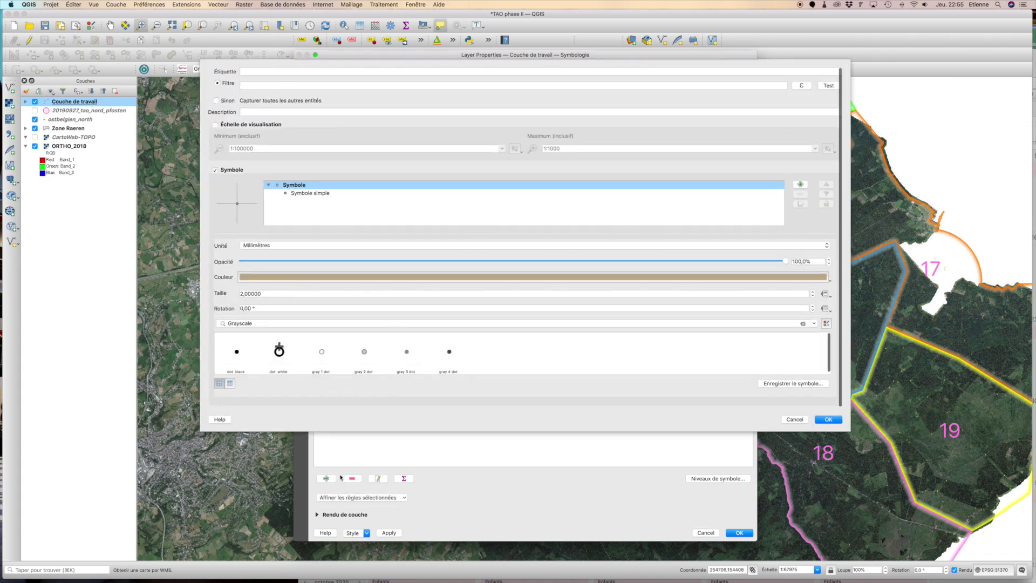
click(794, 419)
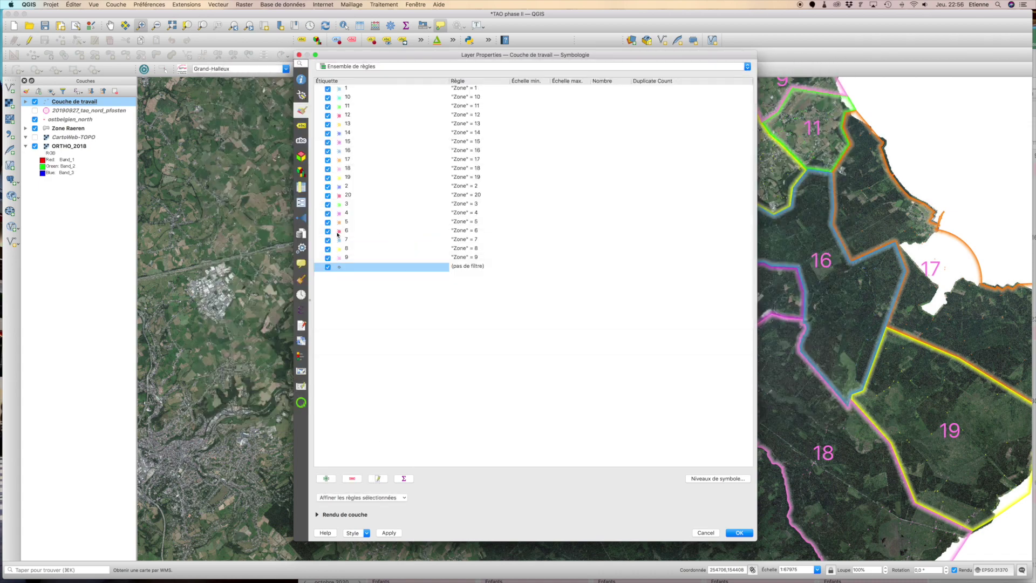
Refine the new empty rule with categories classified on the Symbole field, and remove the category for all other values.
click(404, 498)
click(356, 517)
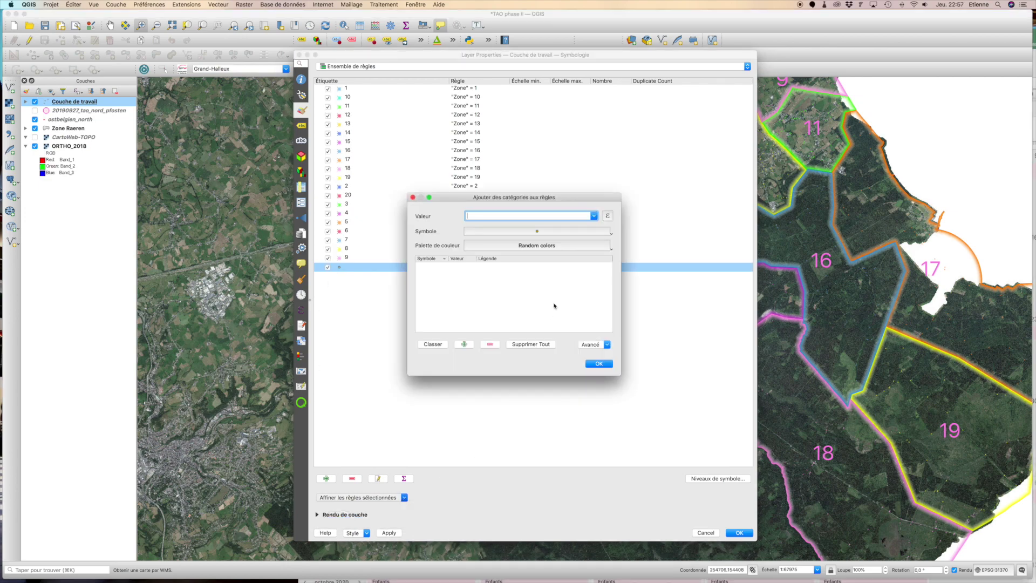
click(595, 216)
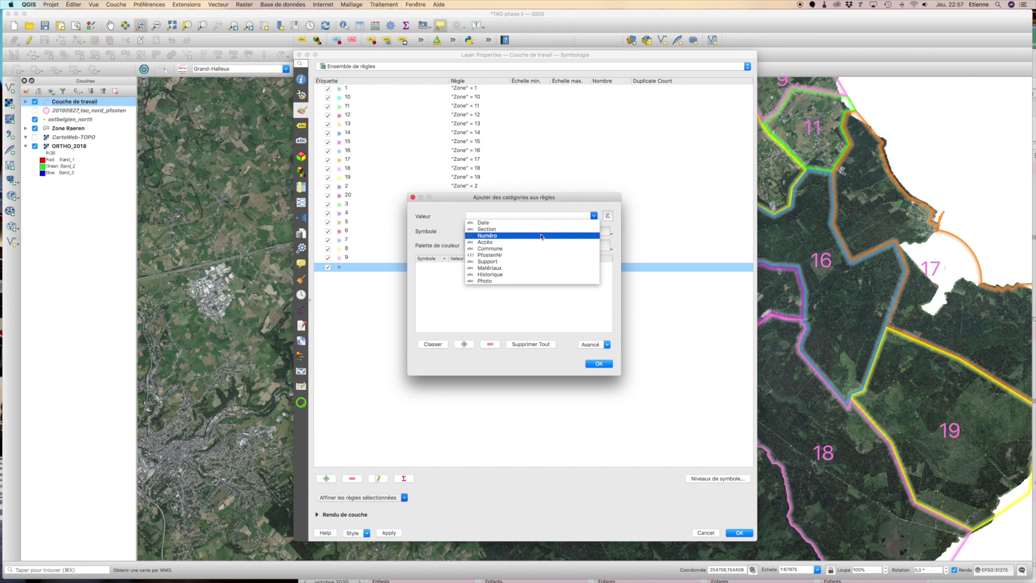
scroll(541, 236, down, 3)
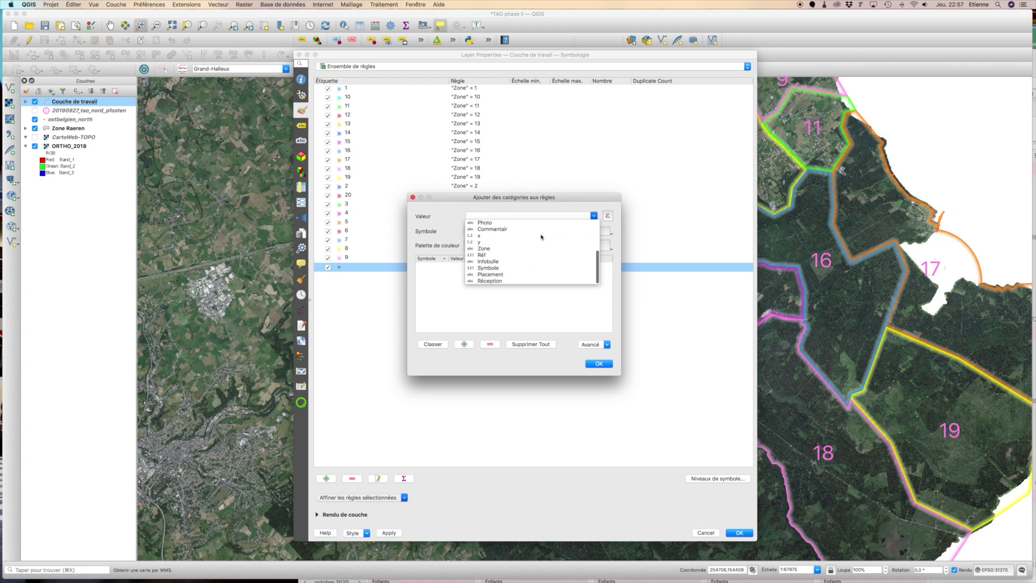
click(489, 268)
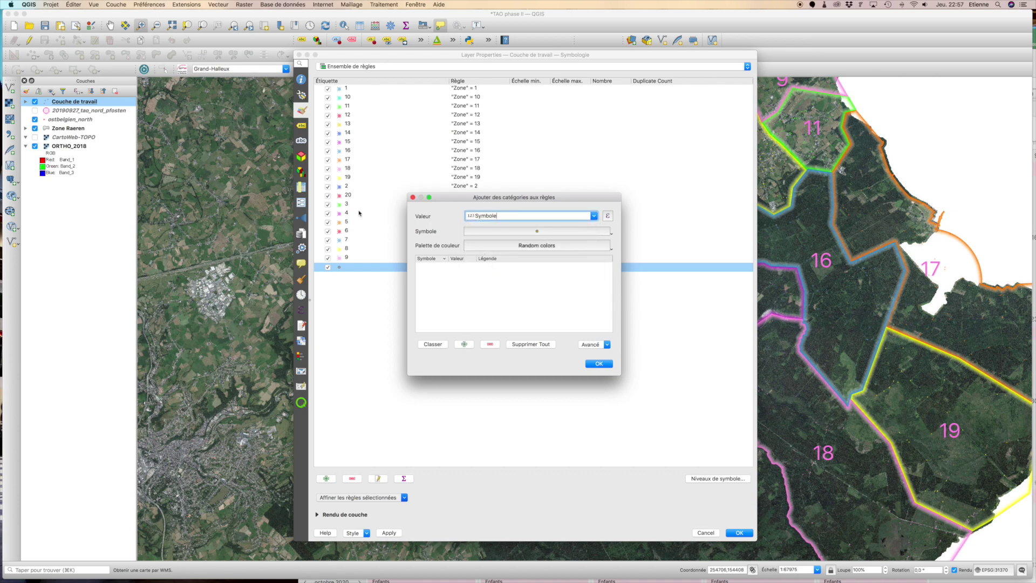
click(442, 346)
click(460, 284)
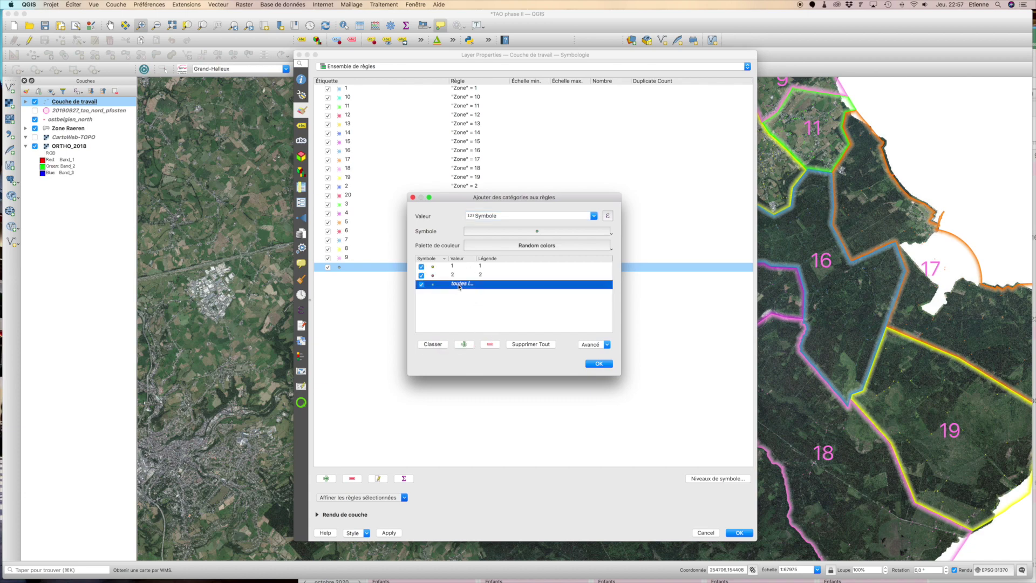
click(491, 345)
Give the simple marker of Symbole category 1 an equilateral triangle shape and a fully transparent fill.
double_click(434, 268)
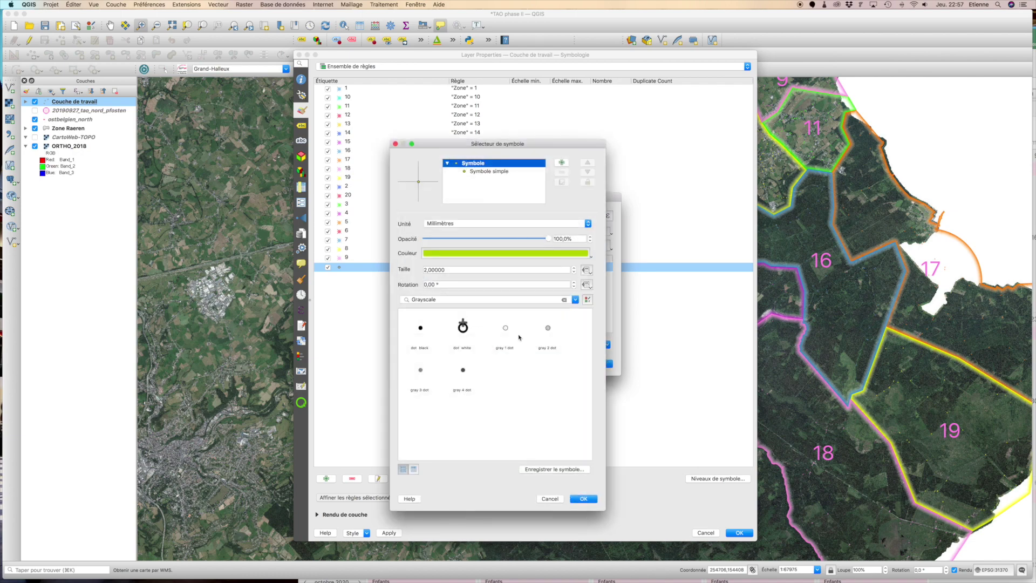
click(476, 171)
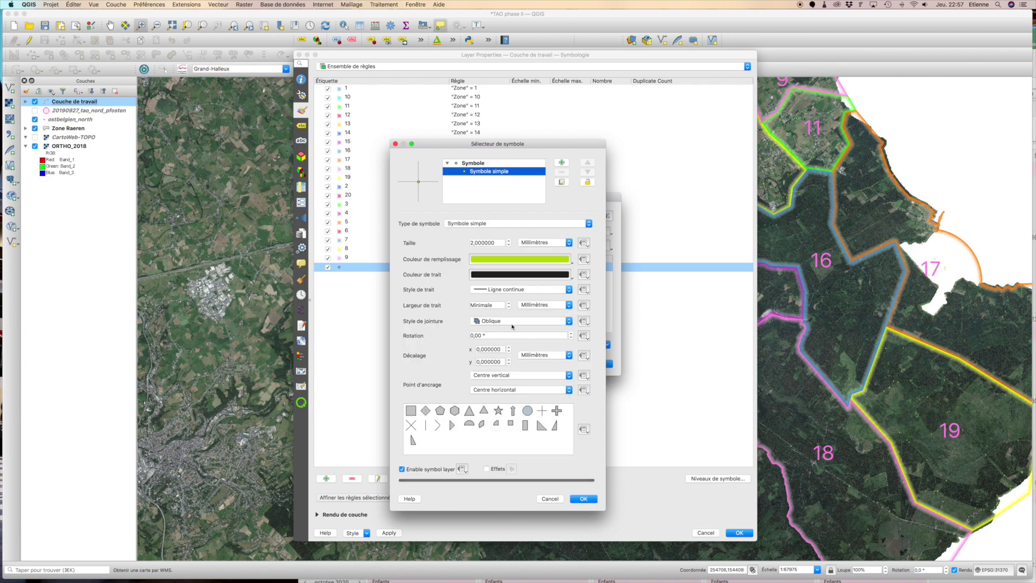
click(484, 411)
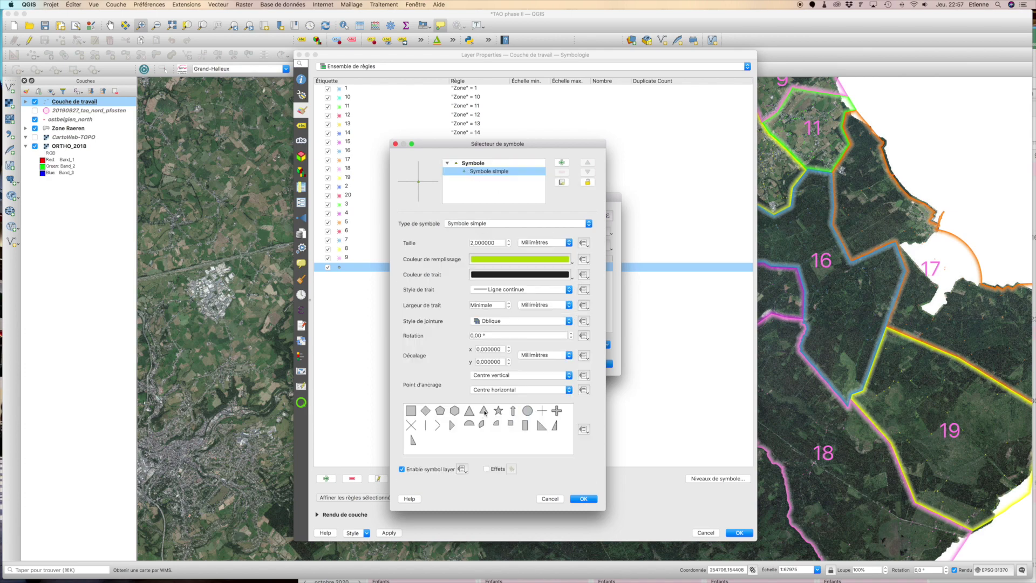
click(548, 261)
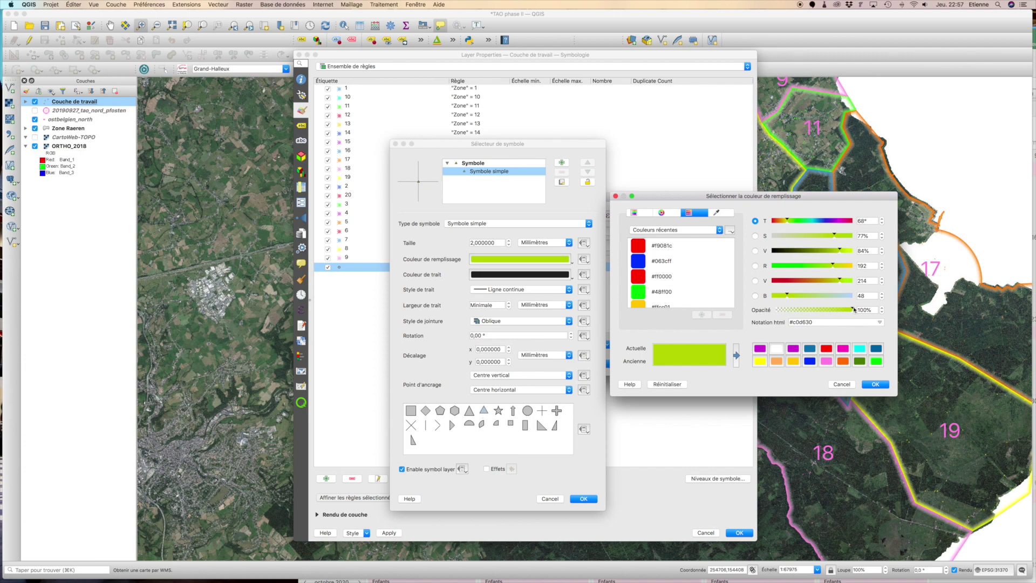
drag(850, 310, 765, 312)
click(874, 384)
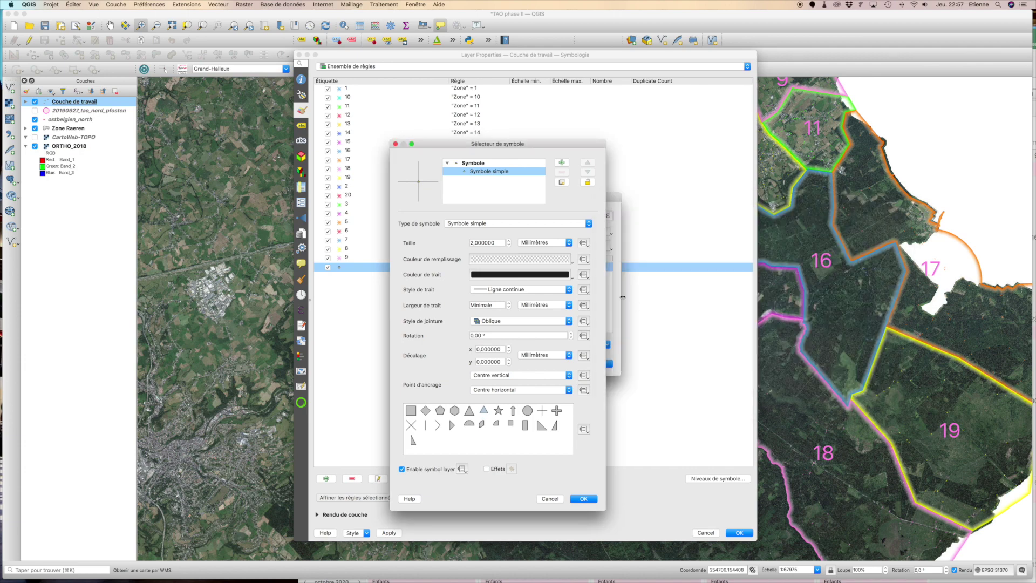
Set the triangle marker's stroke color to the recent blue #063cff.
click(543, 276)
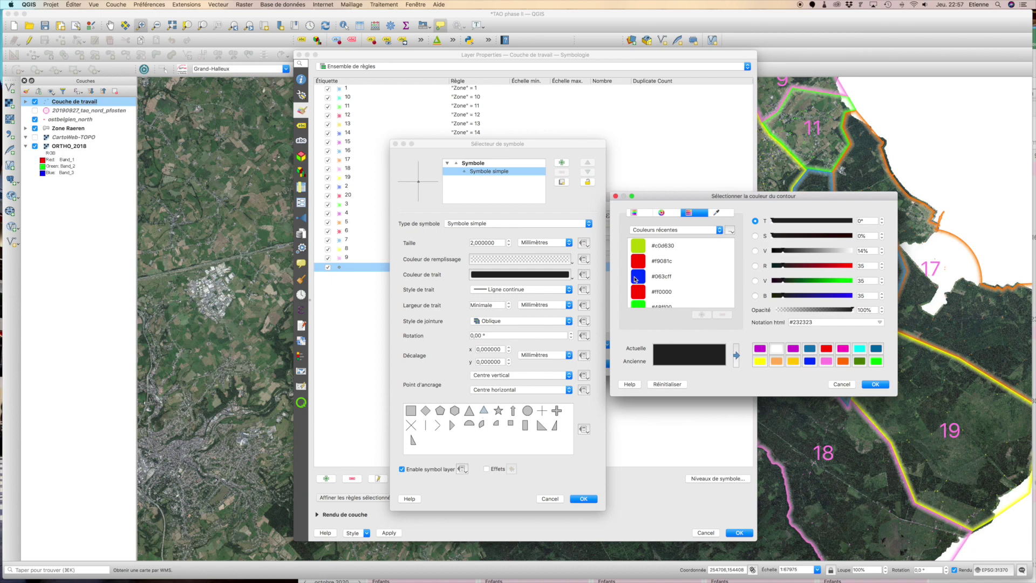
click(636, 278)
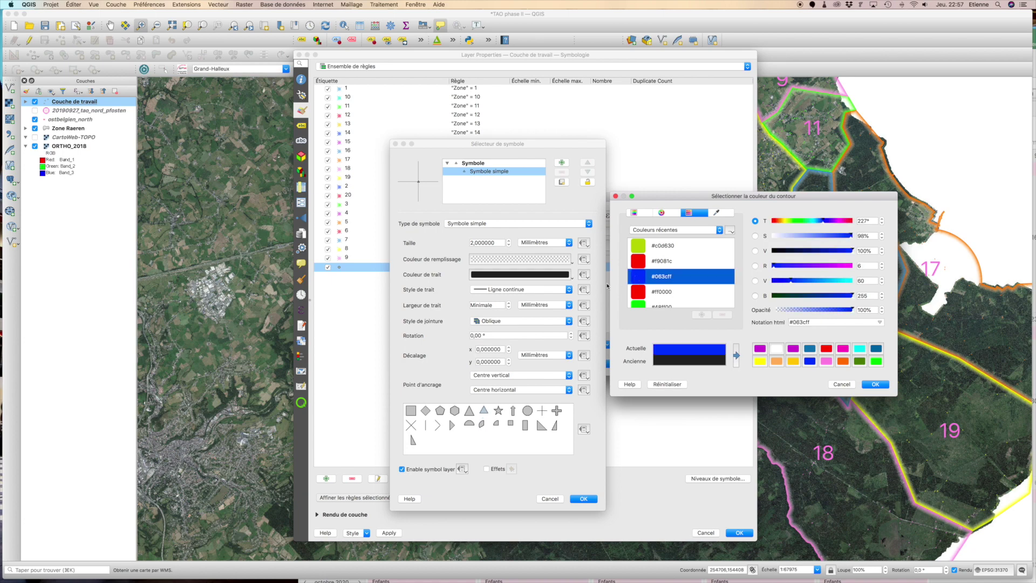
click(871, 385)
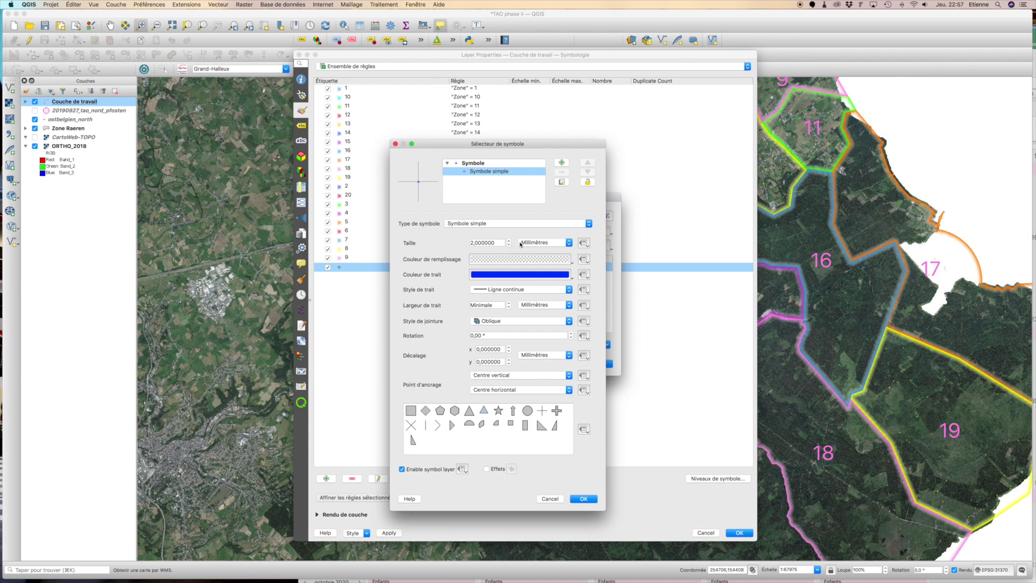
Set the size of the Symbole category 1 triangle marker to 25 mètres à l'échelle.
click(568, 243)
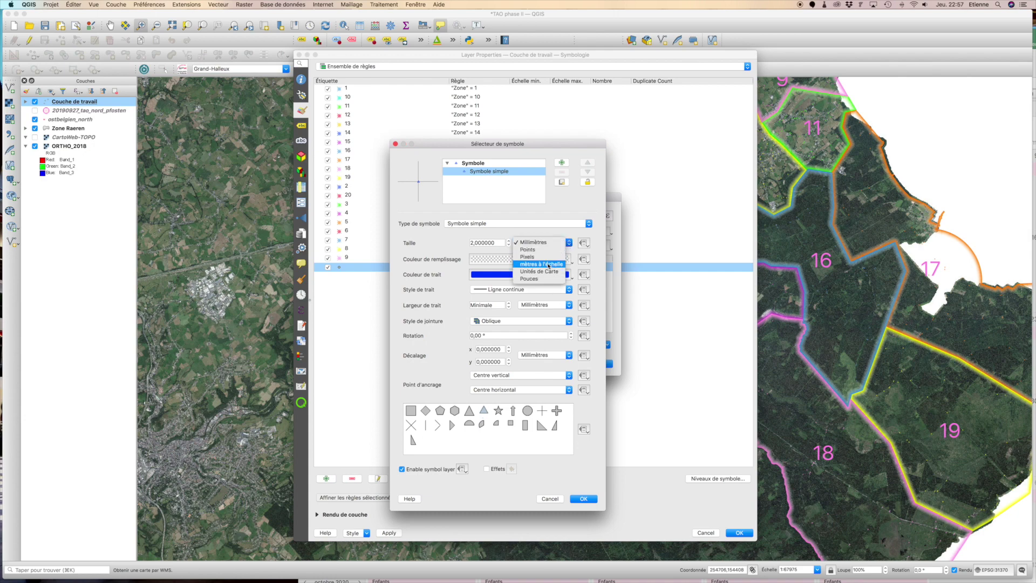
click(549, 265)
click(508, 240)
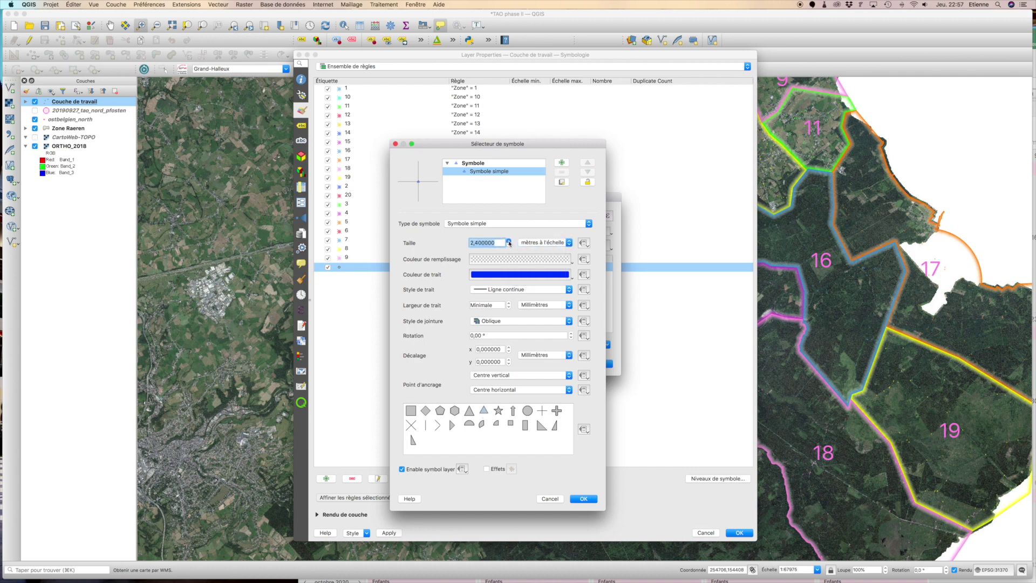
text(25)
key(Tab)
Set the blue triangle marker's stroke width to 2 in map units (Unités de Carte).
click(509, 304)
text(2)
key(Tab)
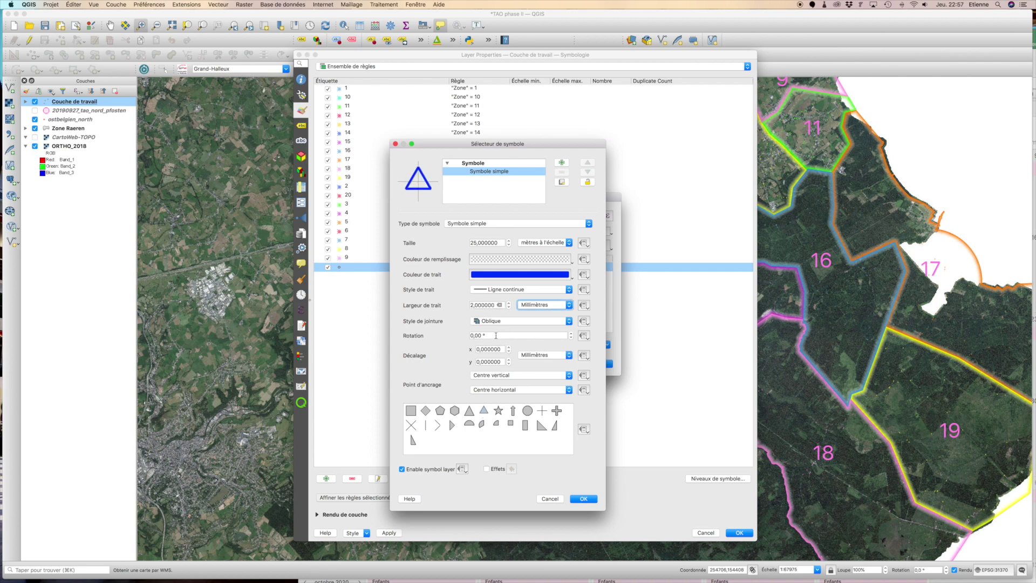
click(523, 305)
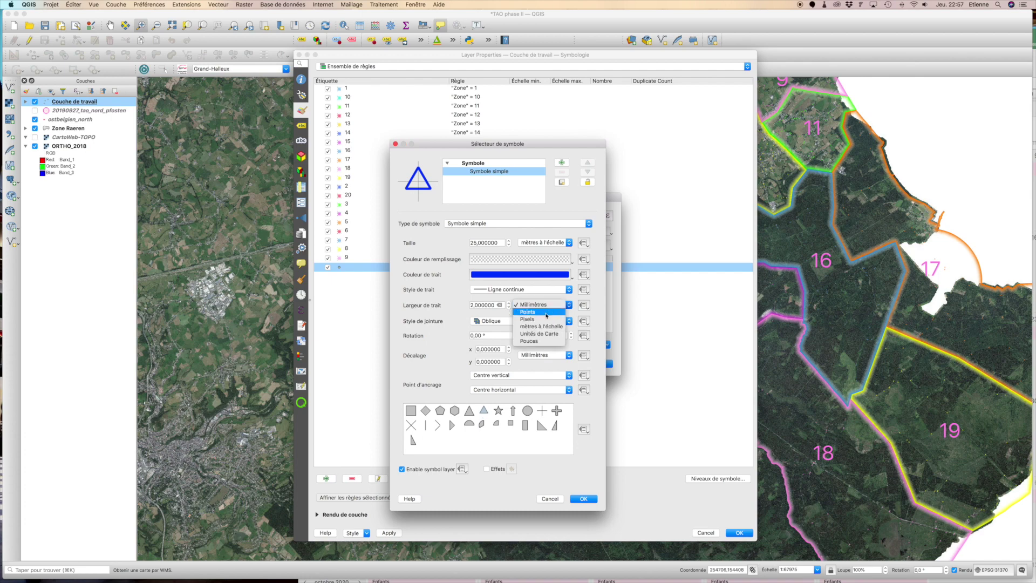
click(545, 334)
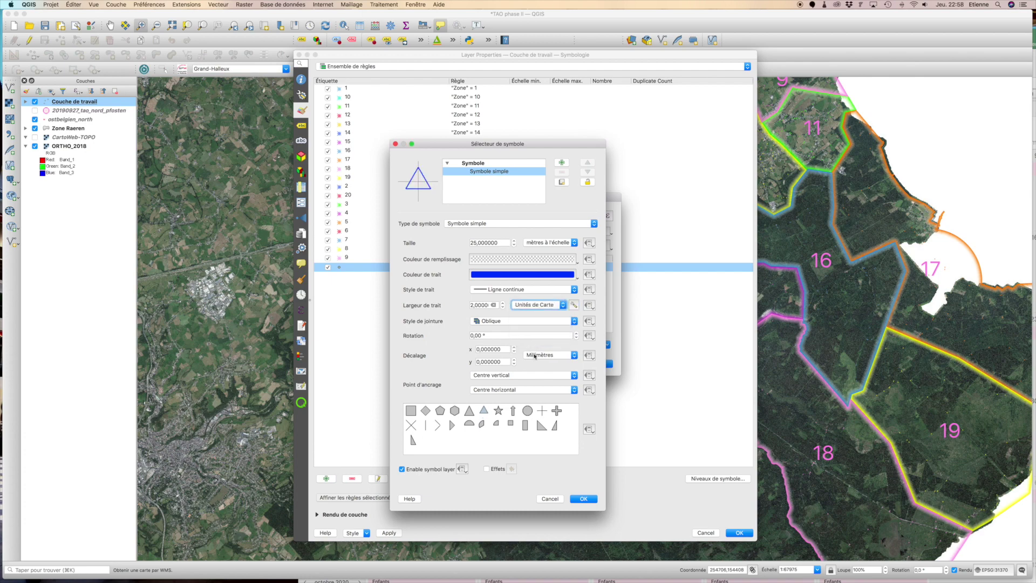
Rotate the blue triangle marker 180° and accept the symbol for Symbole category 1.
drag(488, 336, 467, 336)
text(180)
key(Return)
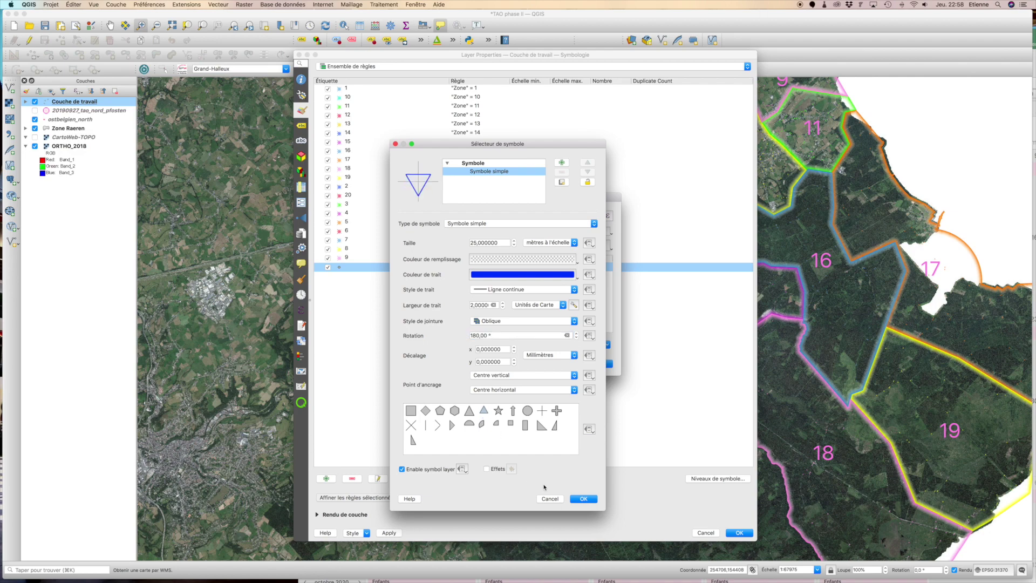
click(583, 499)
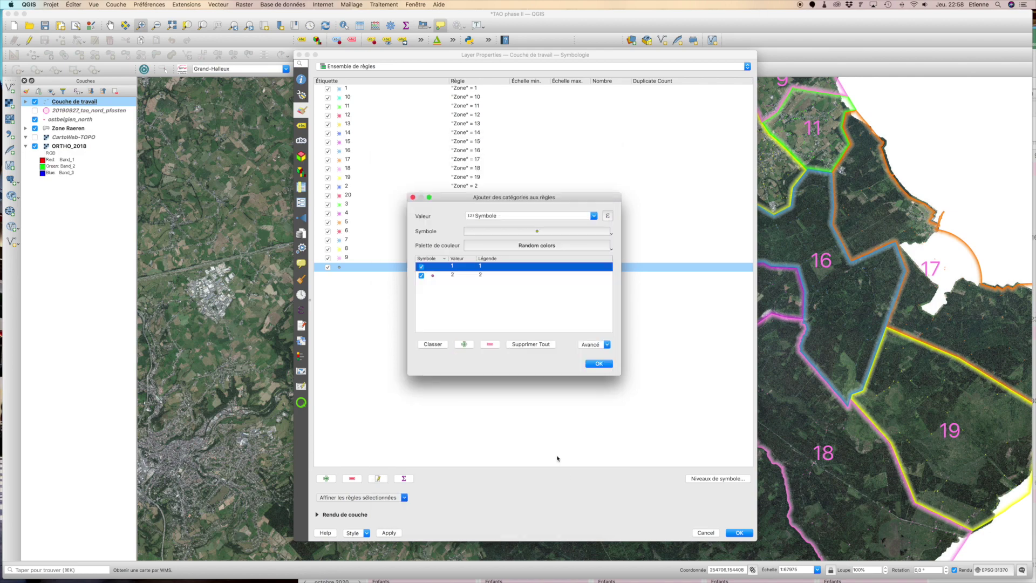
Give the simple marker of Symbole category 2 a transparent fill and the recent red #ff0000 as stroke color.
double_click(437, 276)
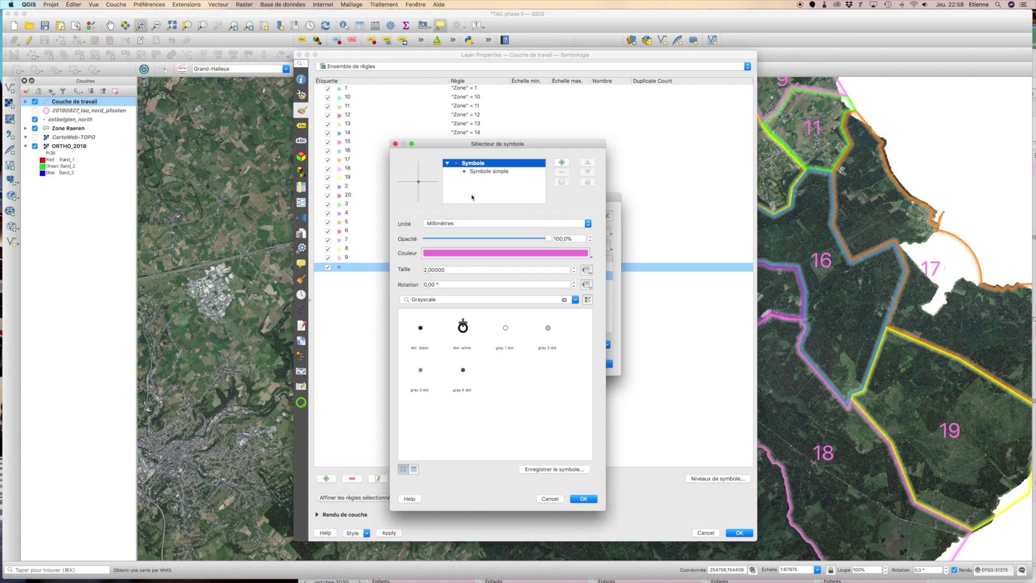
click(466, 172)
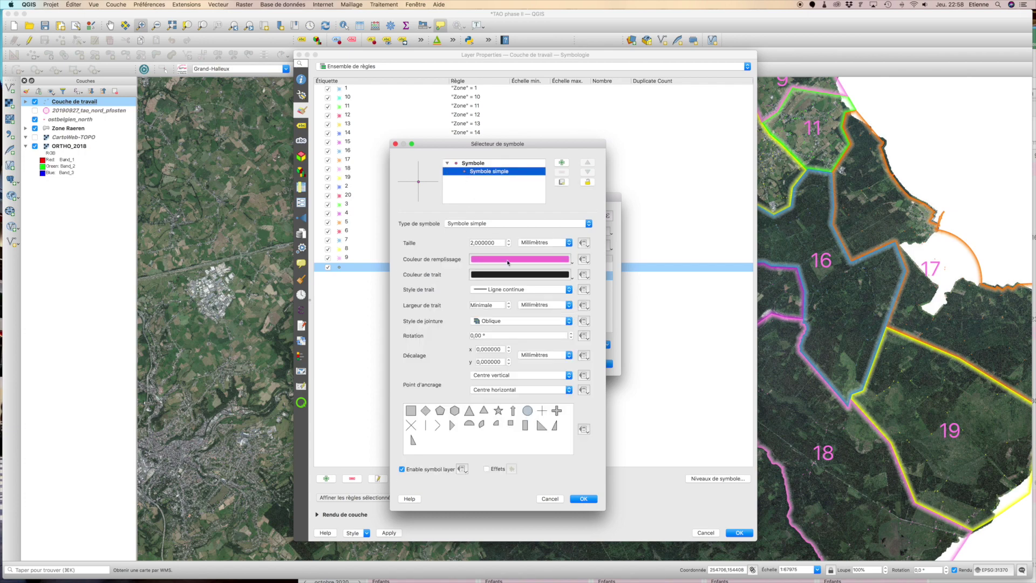
click(570, 264)
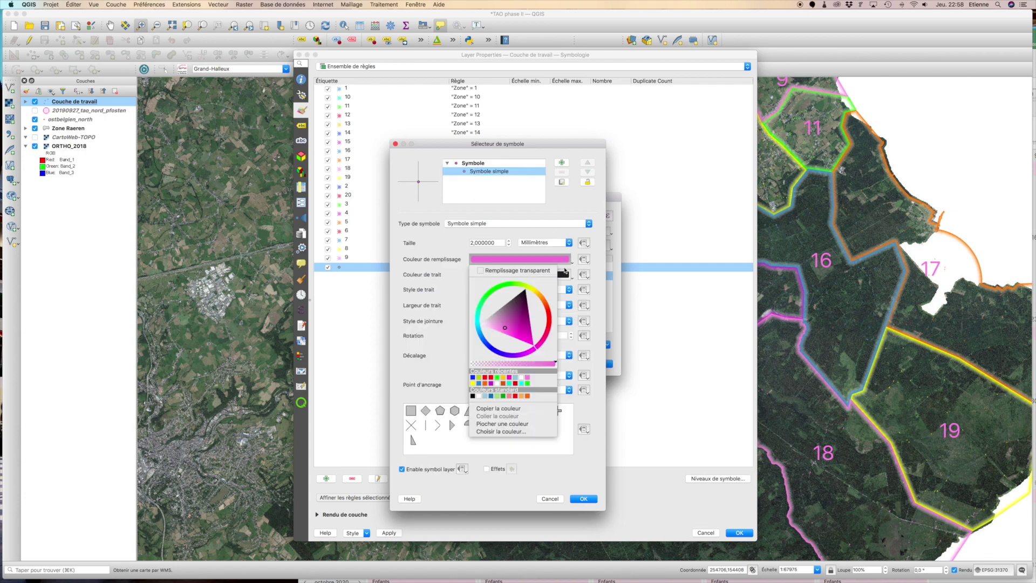
click(485, 271)
click(488, 275)
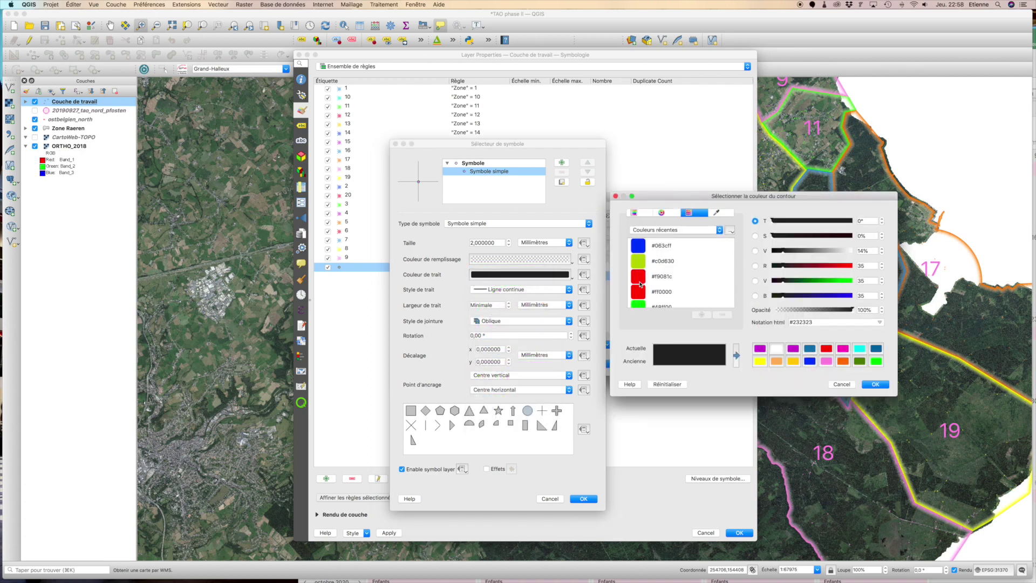
click(641, 291)
click(870, 384)
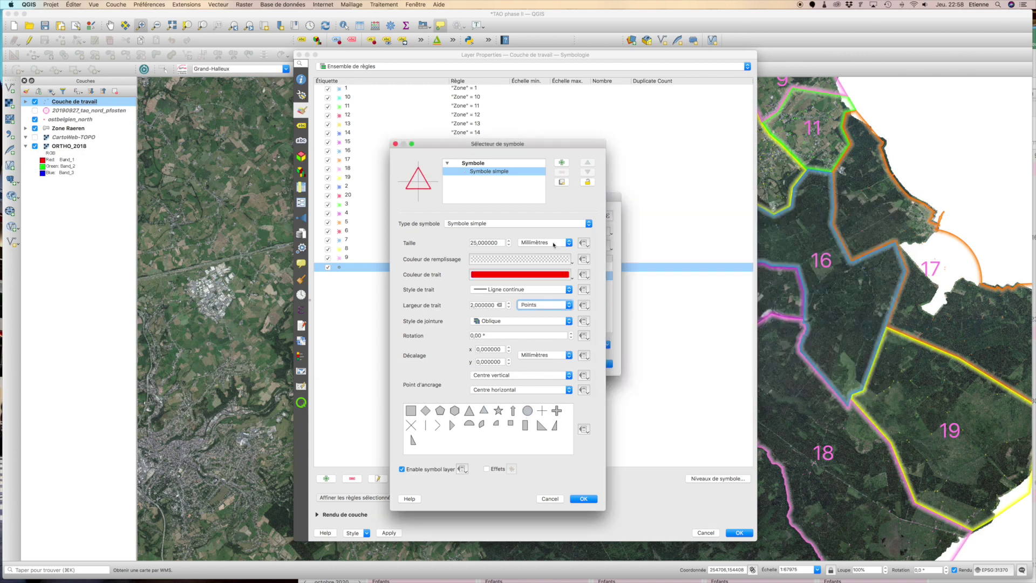
Set the red triangle marker's size to 25 mètres à l'échelle and add both Symbole categories as sub-rules of the unfiltered rule.
click(544, 243)
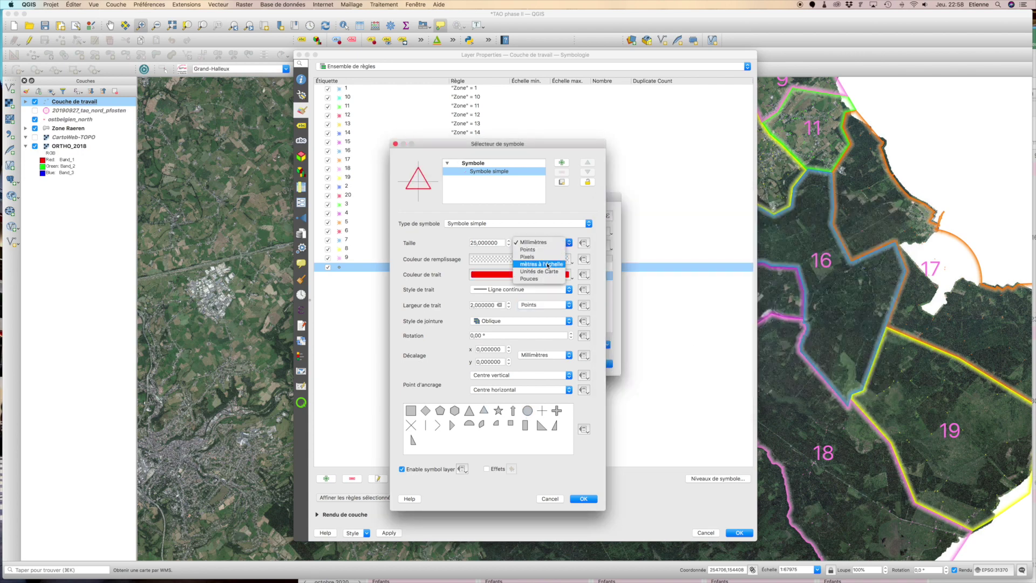
click(547, 264)
click(583, 498)
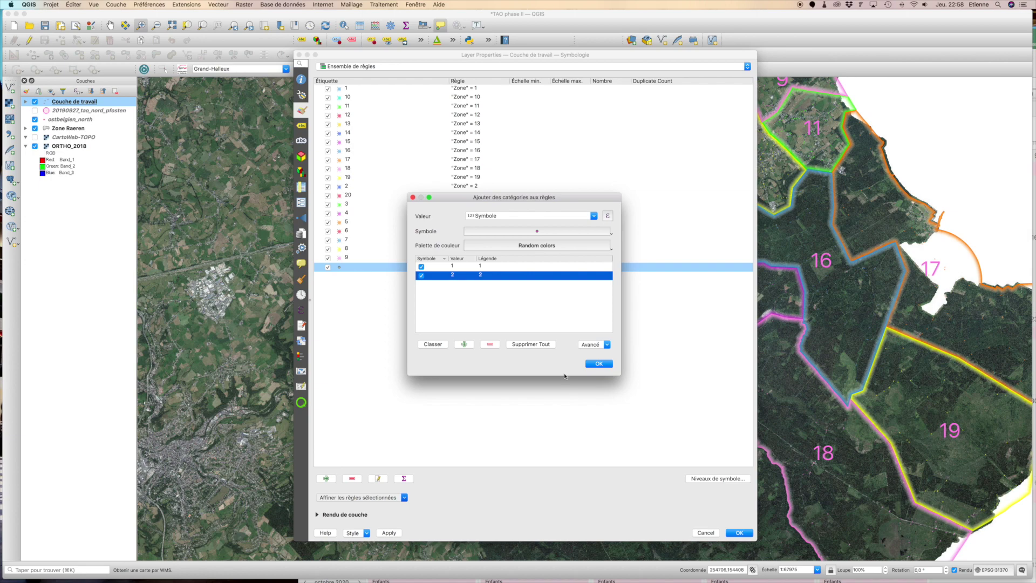
click(598, 364)
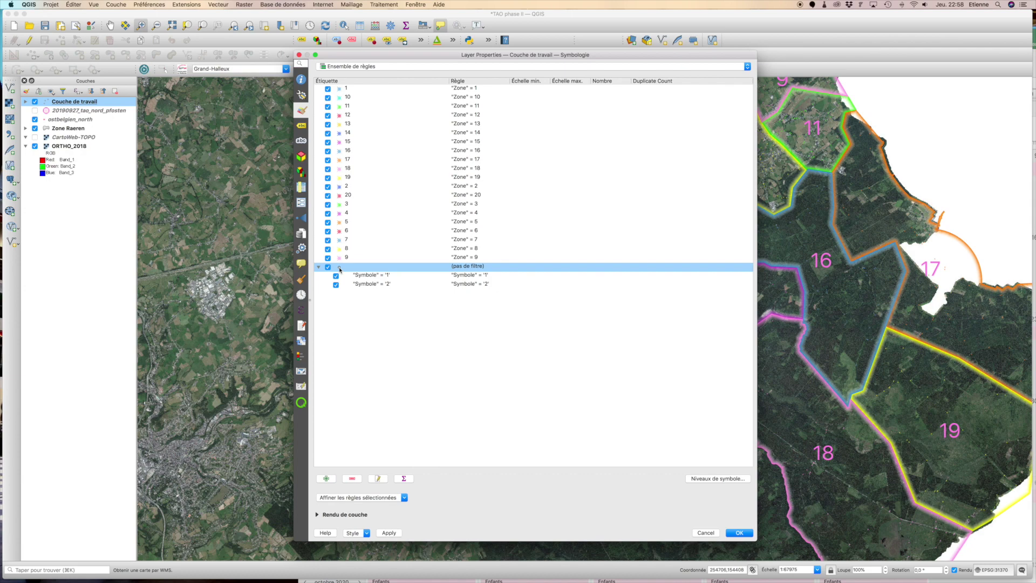
Set the symbol opacity of the unfiltered parent rule (pas de filtre) to 0%.
click(339, 267)
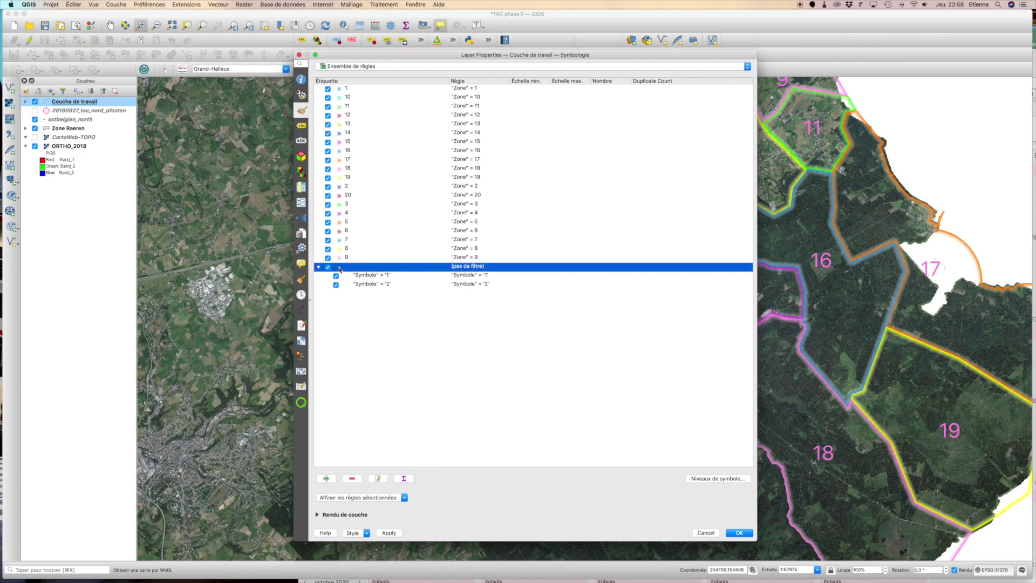
double_click(339, 267)
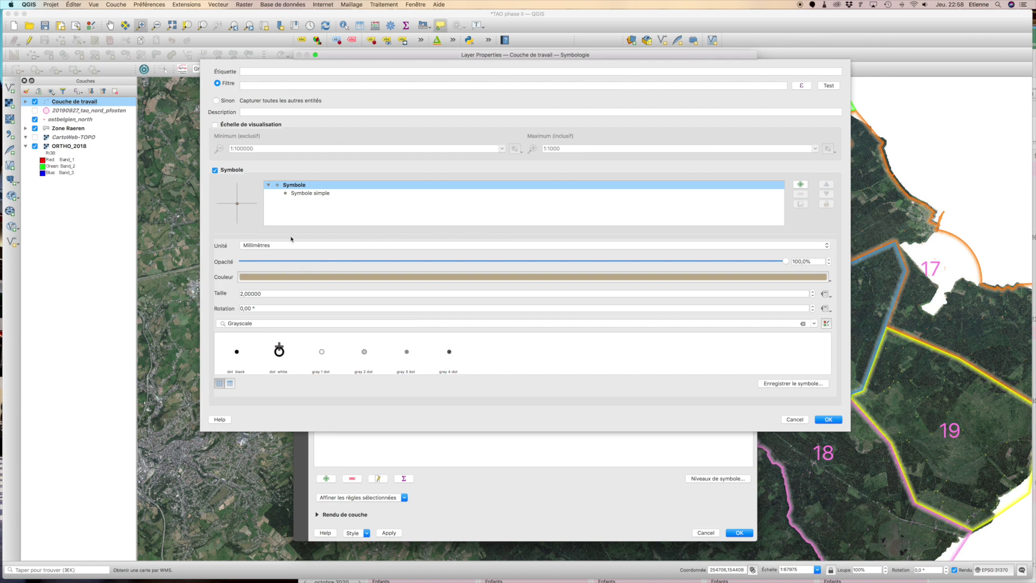
drag(784, 263, 133, 274)
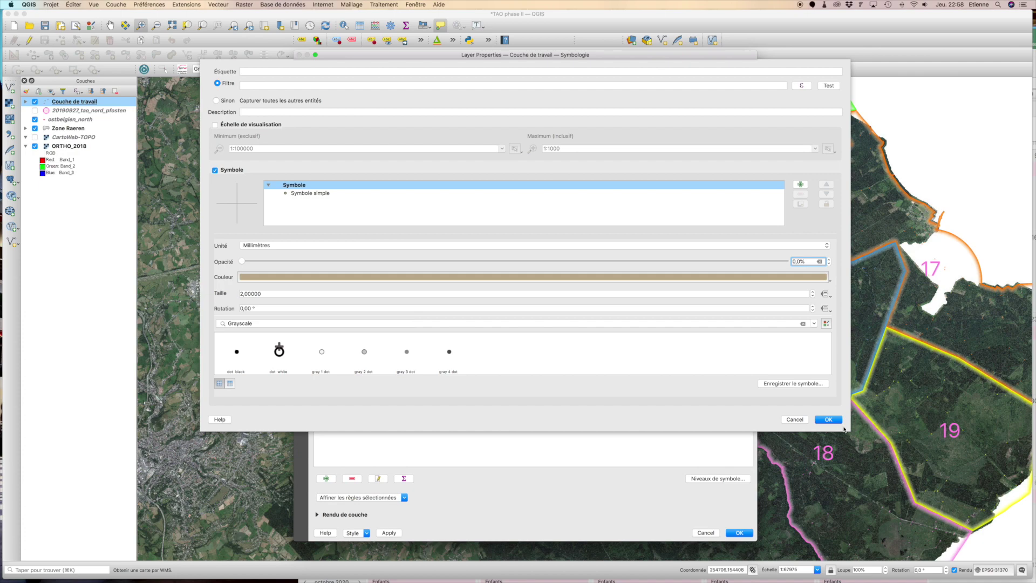
click(828, 420)
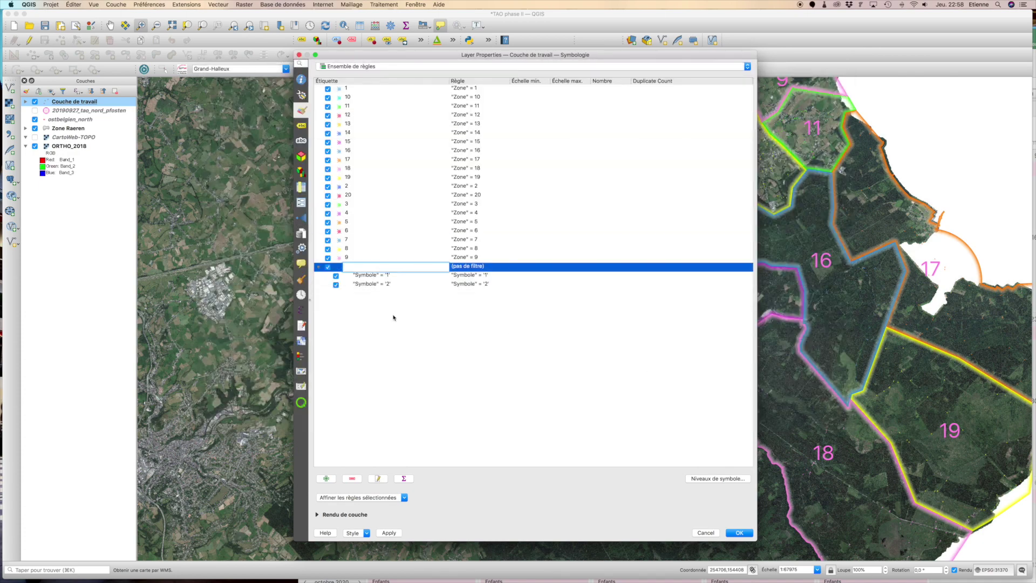
click(393, 314)
Reorder the rules, placing the unfiltered rule with its Symbole sub-rules first and the Zone 17 rule last.
drag(348, 159, 351, 176)
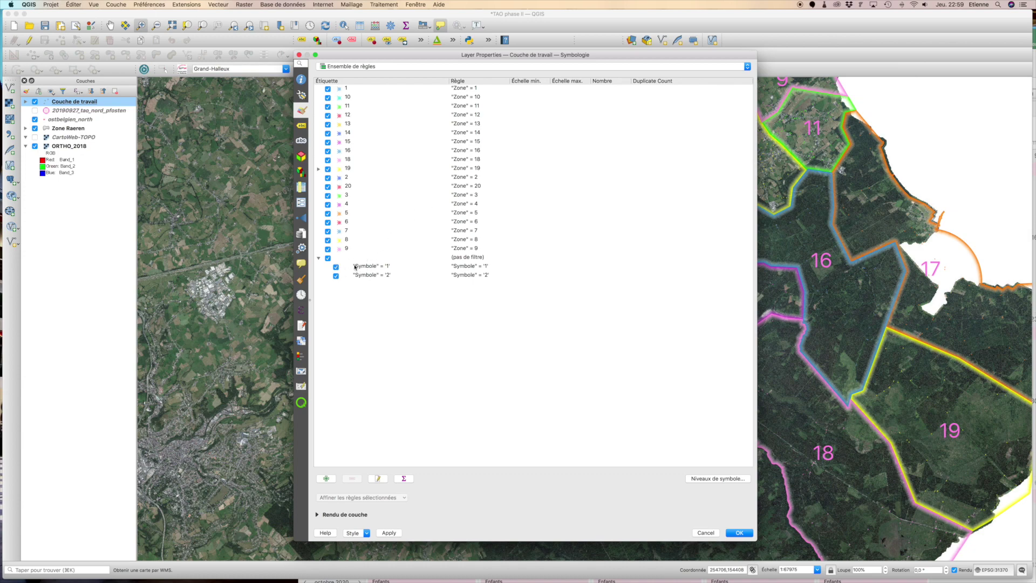
click(336, 259)
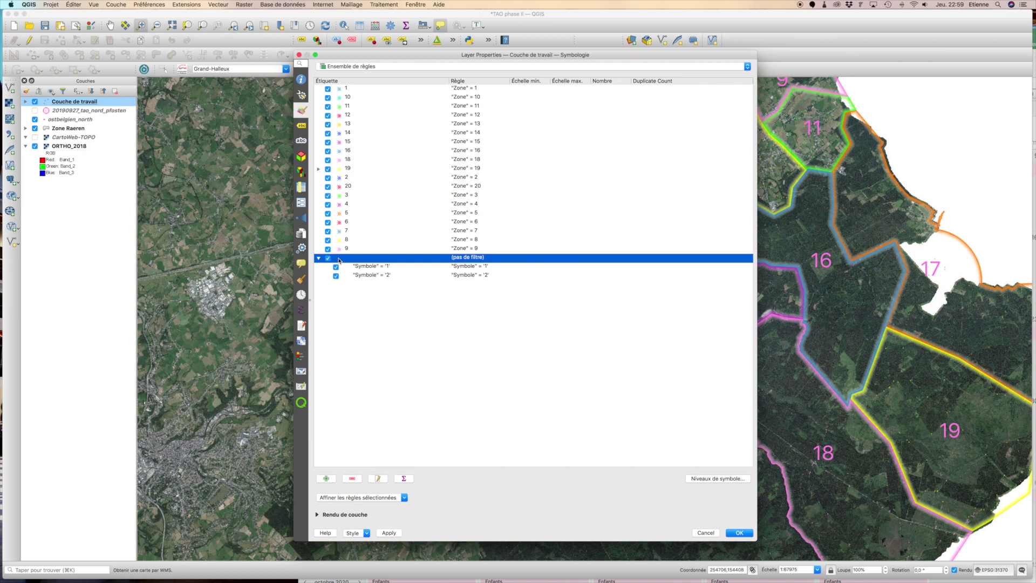
drag(339, 260, 324, 87)
click(319, 89)
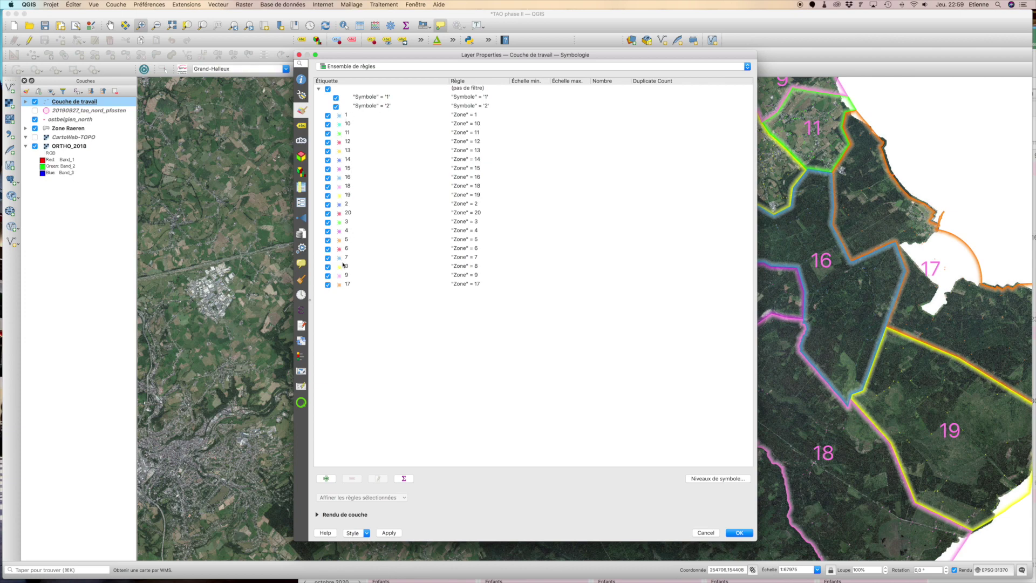
Apply the rule-based symbology to the Couche de travail layer and close its properties.
drag(343, 265, 372, 290)
drag(396, 482, 394, 502)
click(388, 533)
click(739, 534)
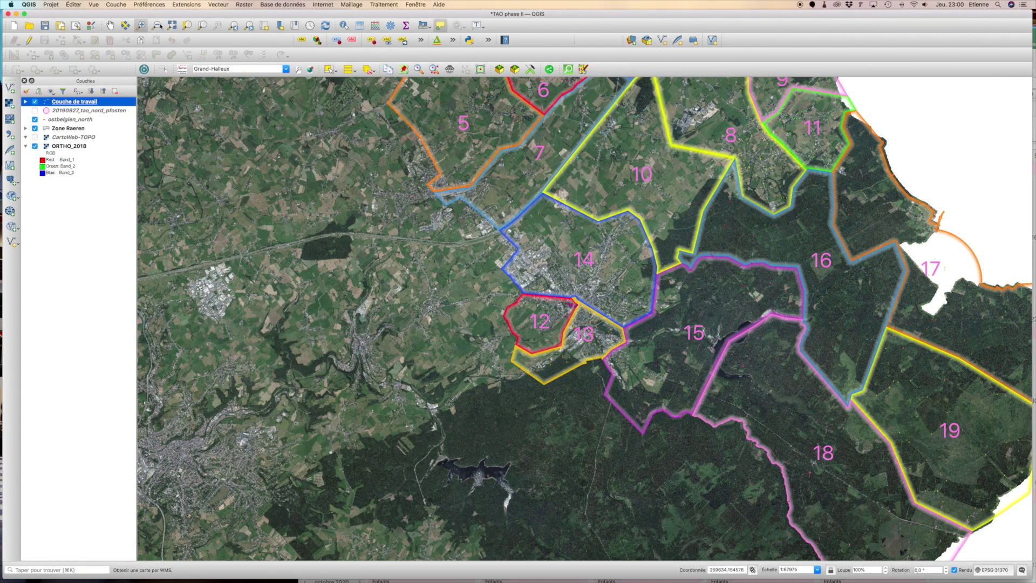
Examine the new triangle markers on the map around zones 12 and 13, clearing the current feature selection.
click(141, 25)
drag(565, 297, 592, 320)
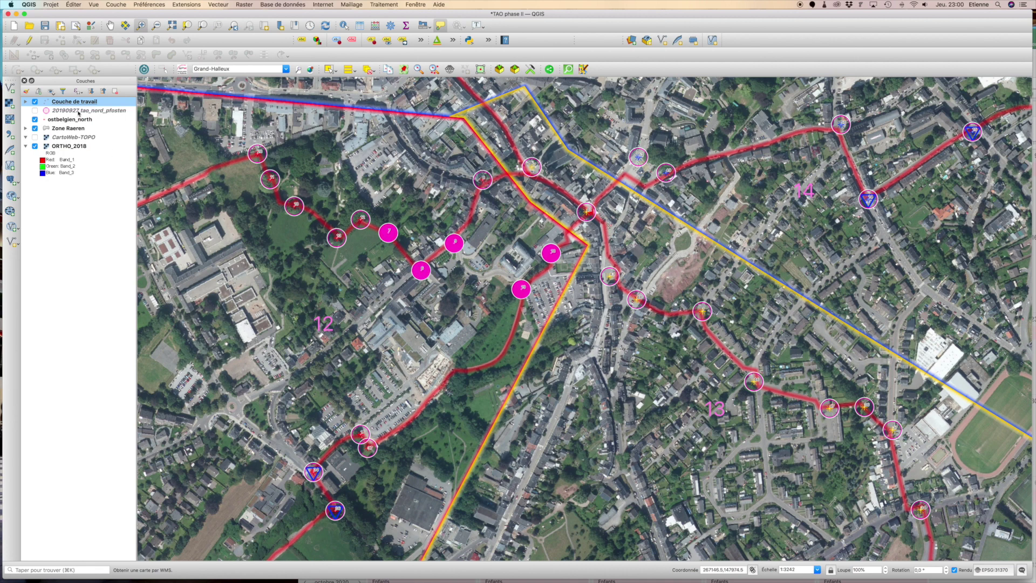
click(329, 69)
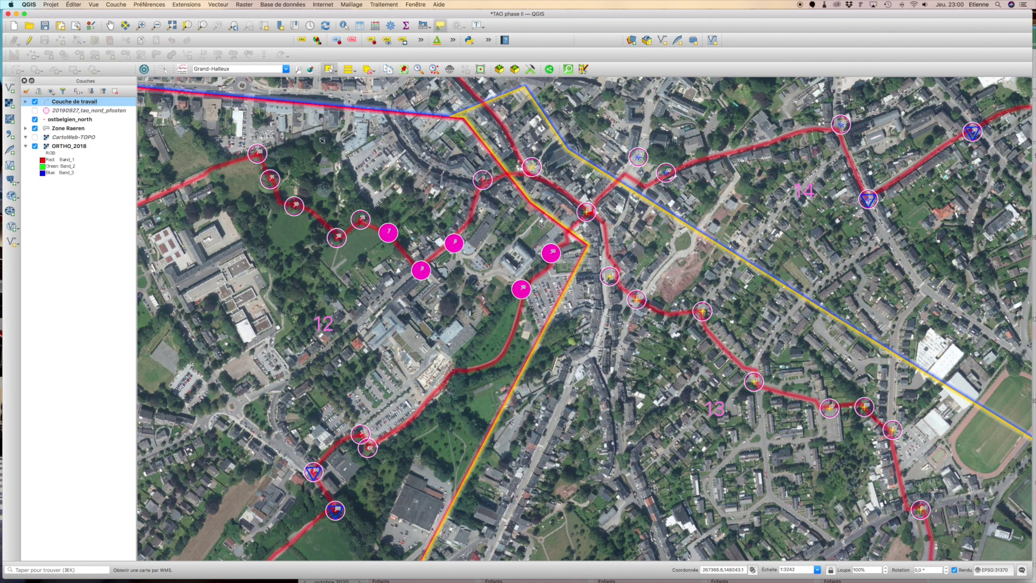
click(325, 169)
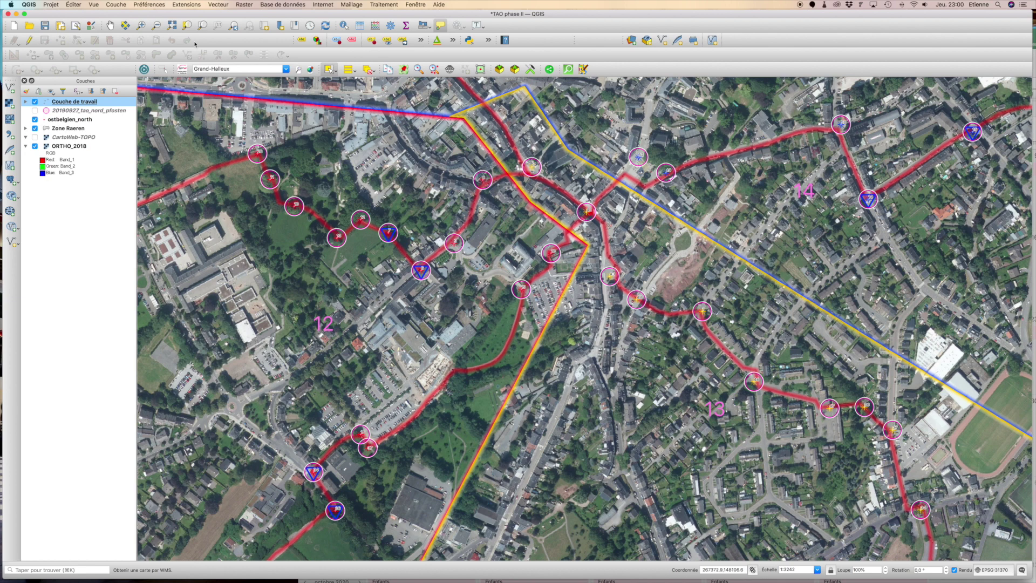
click(112, 26)
drag(594, 411, 558, 202)
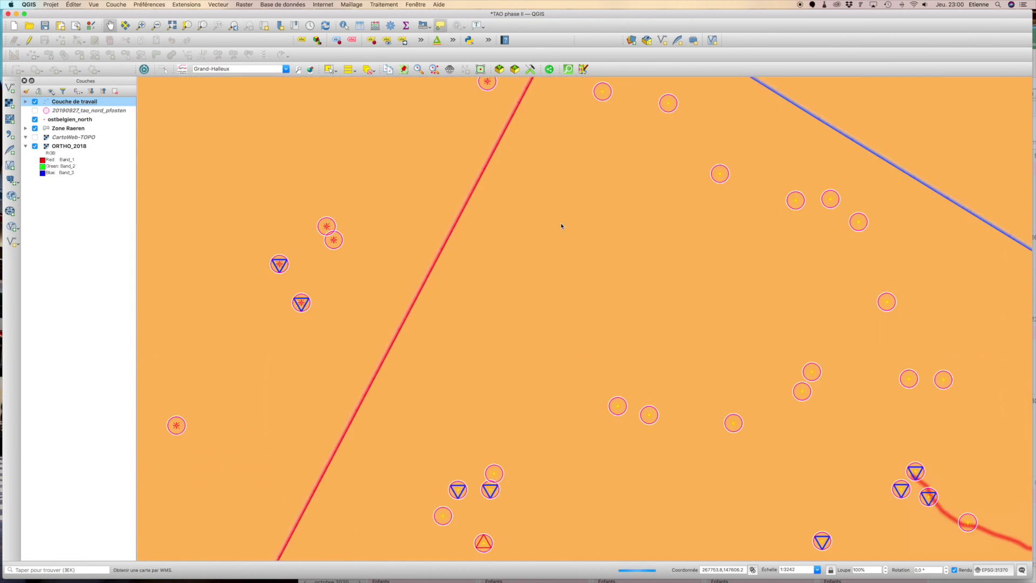